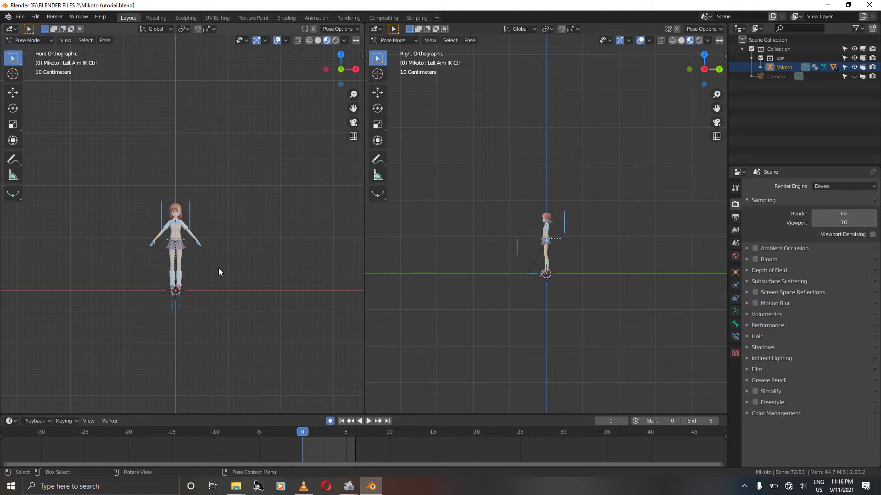
# Step: Lift the whole selected rig about 2.6 m straight up along Z, then deselect the bones
pyautogui.press('g')
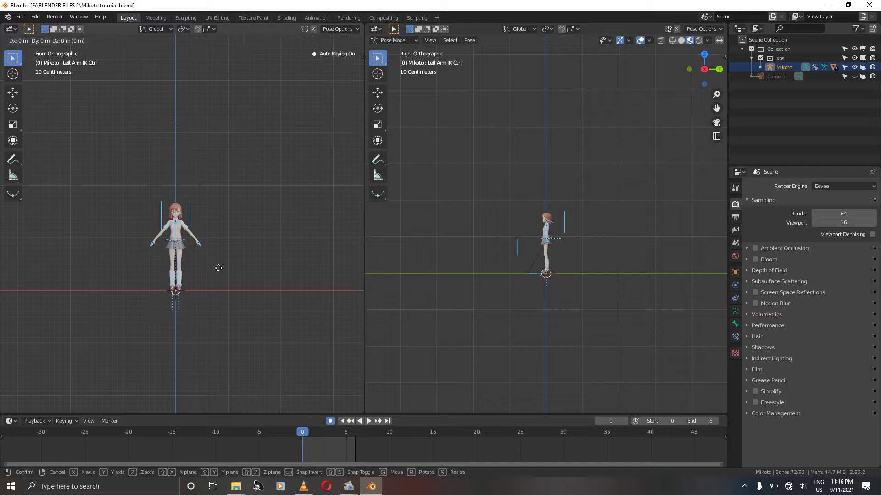
pyautogui.press('z')
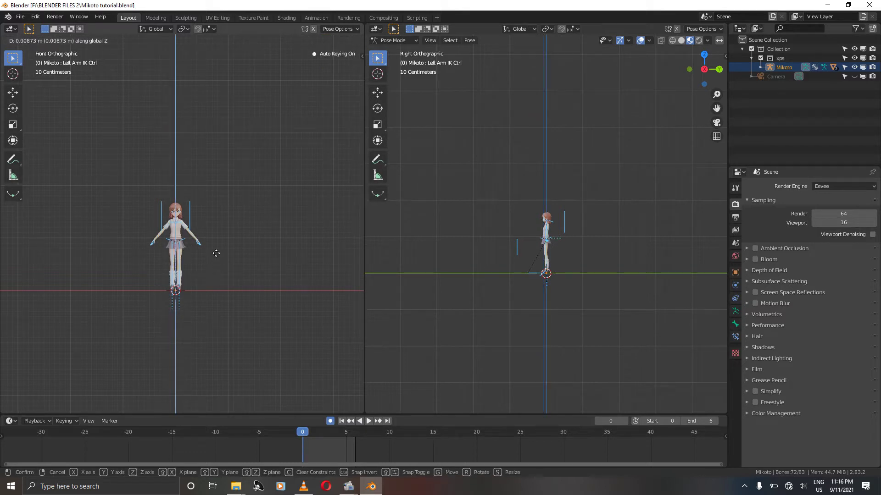
pyautogui.click(200, 122)
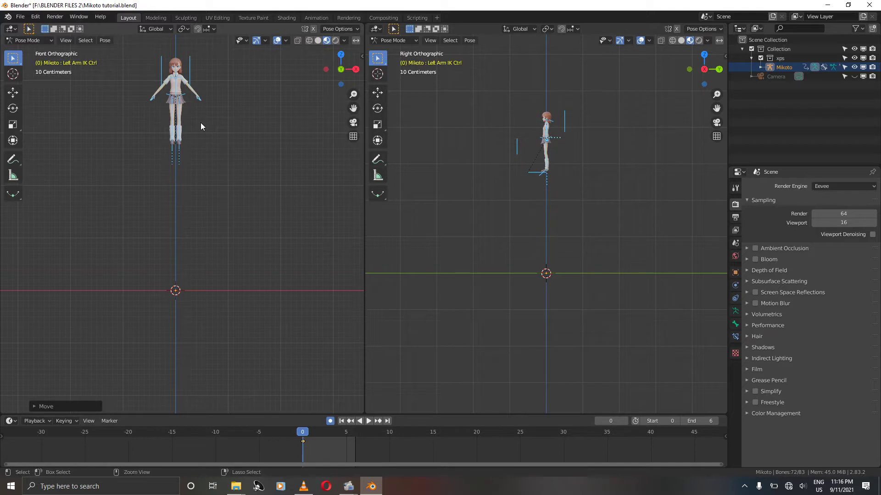
pyautogui.keyDown('shift'); pyautogui.scroll(5, 200, 123); pyautogui.keyUp('shift')
pyautogui.scroll(4, 201, 123)
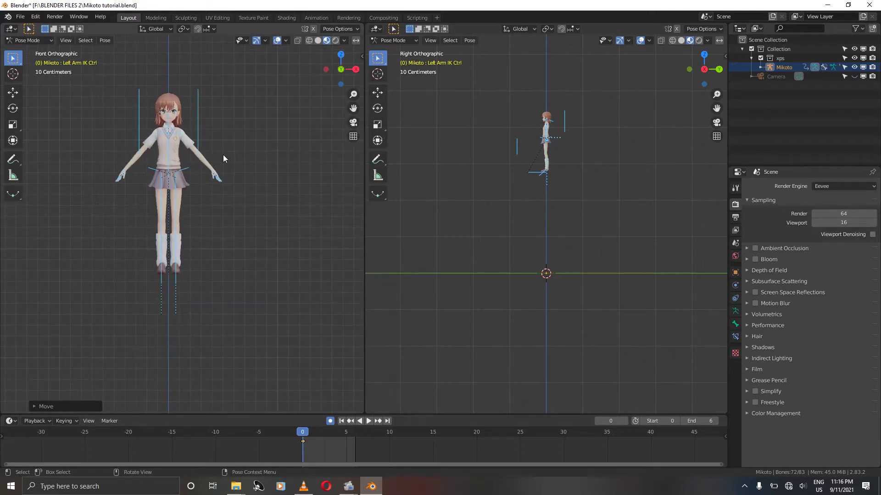
pyautogui.scroll(1, 532, 151)
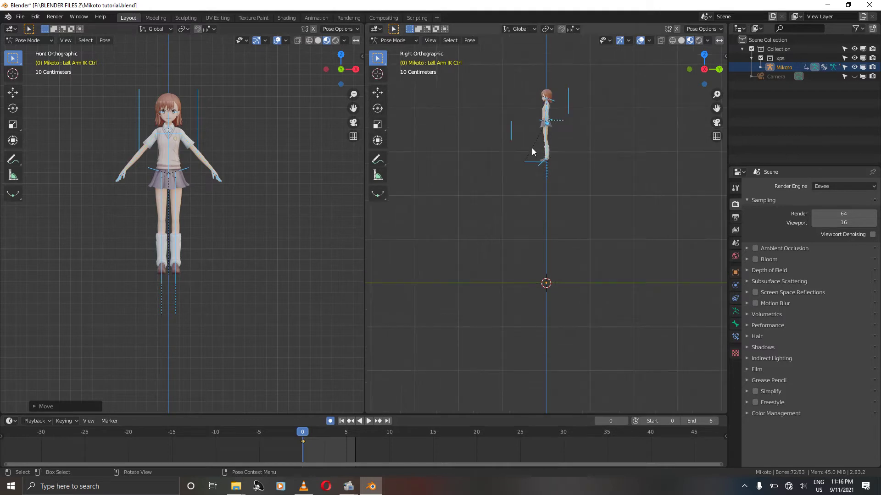
pyautogui.scroll(3, 532, 151)
pyautogui.keyDown('shift'); pyautogui.scroll(5, 532, 151); pyautogui.keyUp('shift')
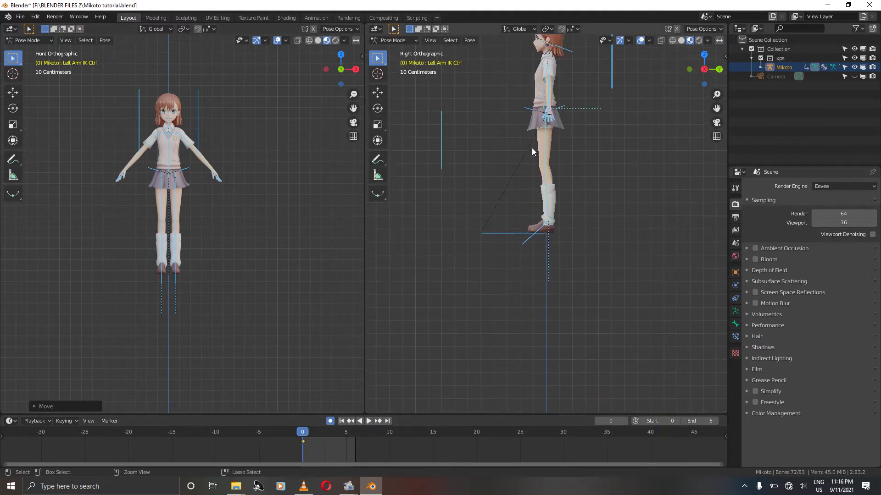
pyautogui.scroll(5, 532, 148)
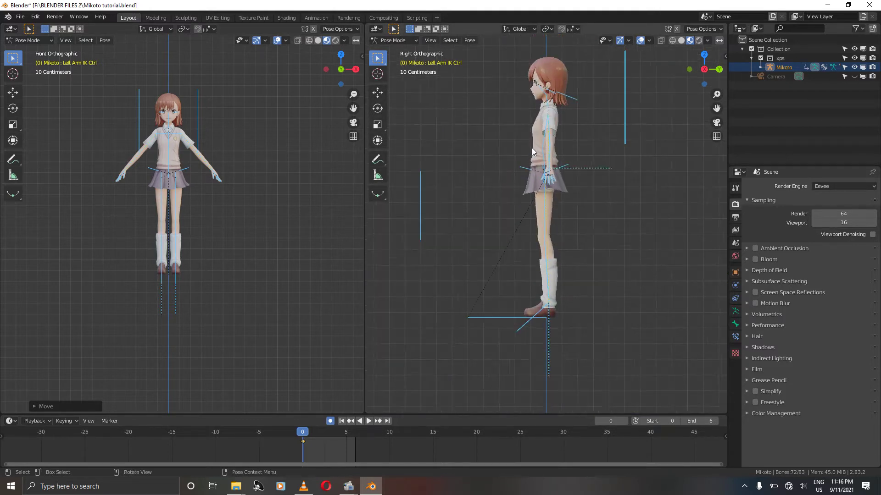
pyautogui.click(596, 142)
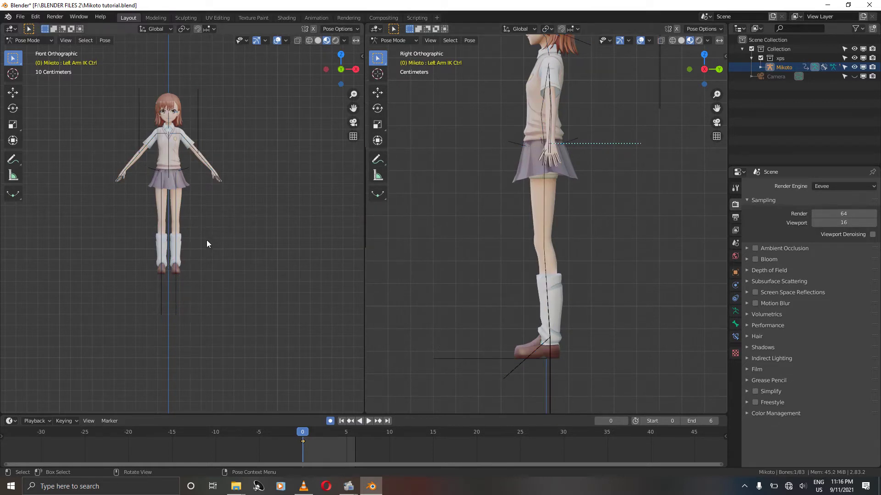
# Step: Raise the Left Arm IK Ctrl overhead and rotate it upright
pyautogui.press('g')
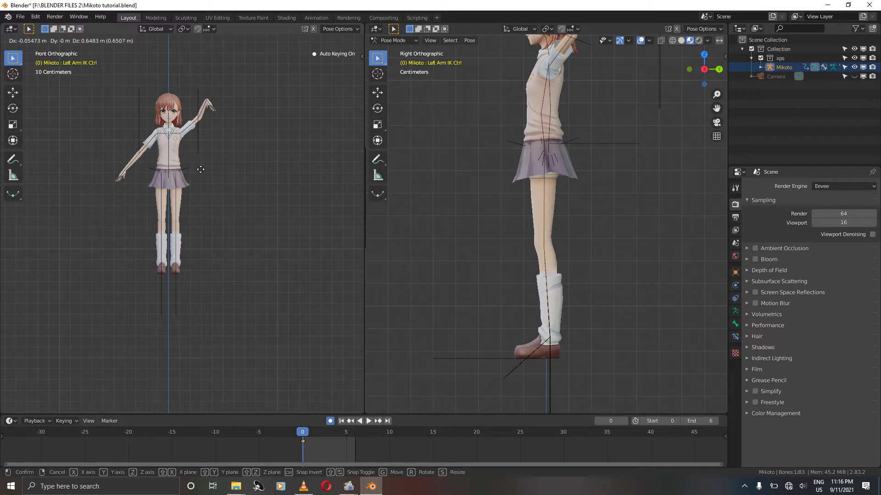
pyautogui.click(200, 165)
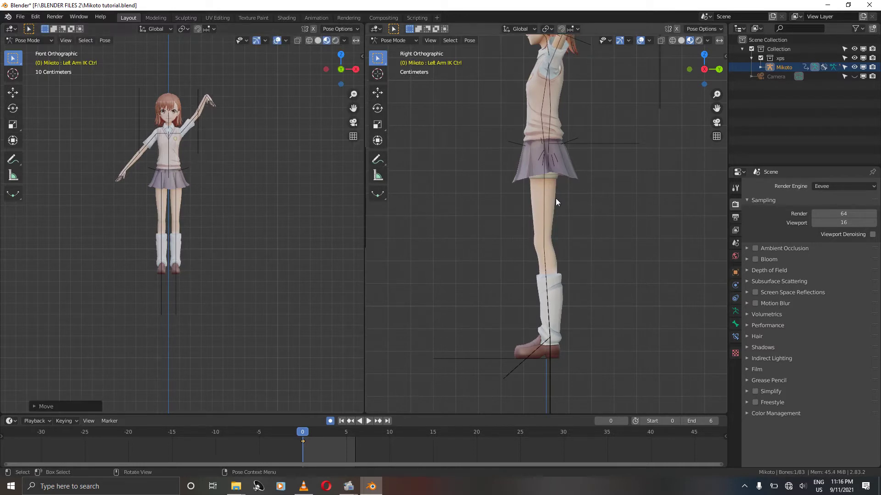
pyautogui.keyDown('shift'); pyautogui.scroll(10, 556, 199); pyautogui.keyUp('shift')
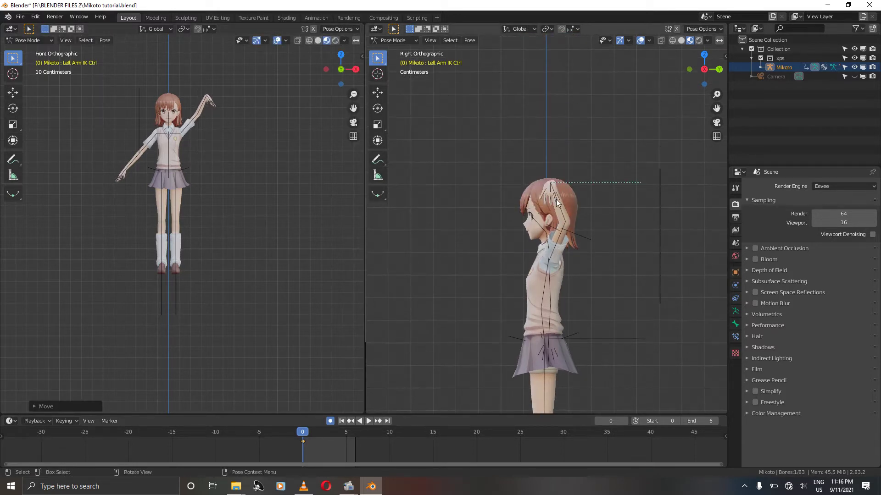
pyautogui.press('g')
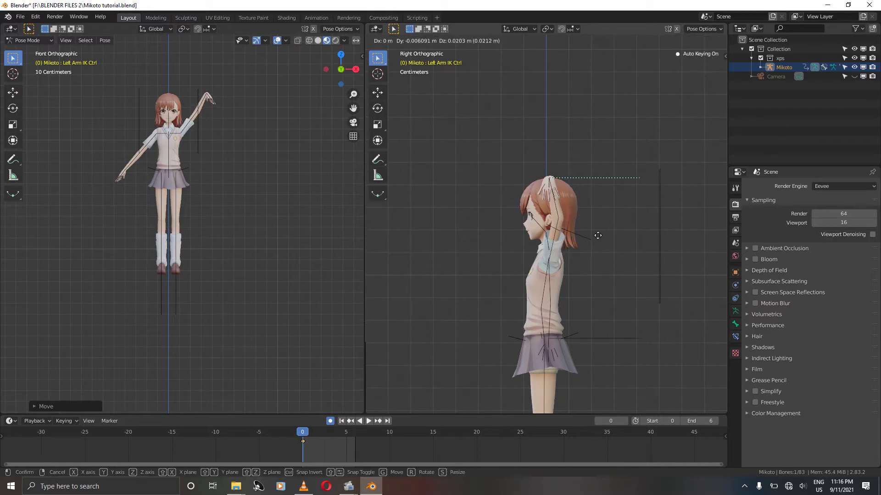
pyautogui.click(598, 234)
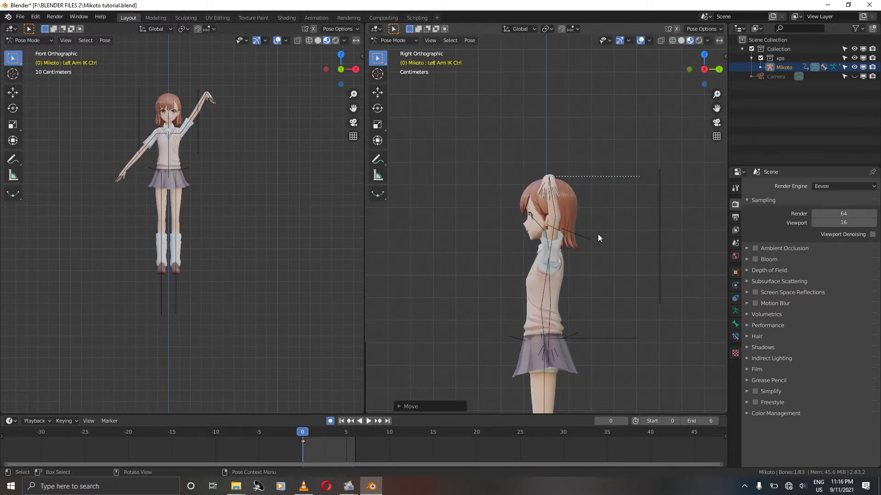
pyautogui.press('r')
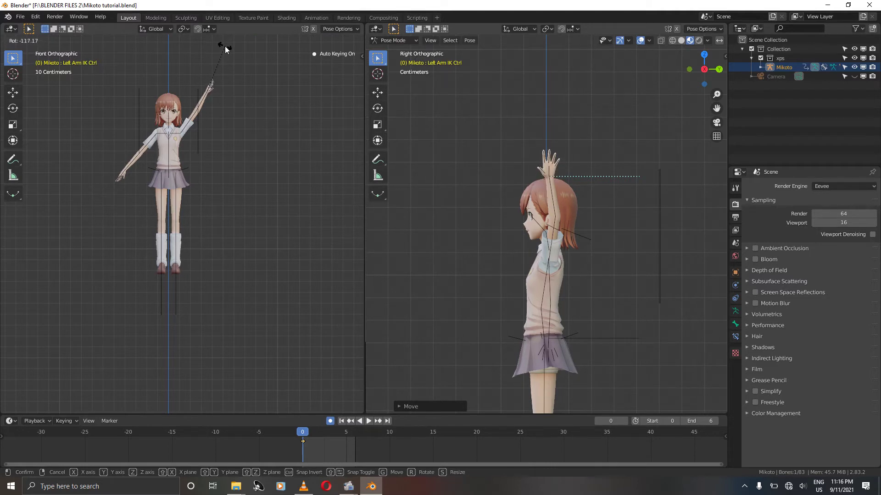
pyautogui.click(227, 48)
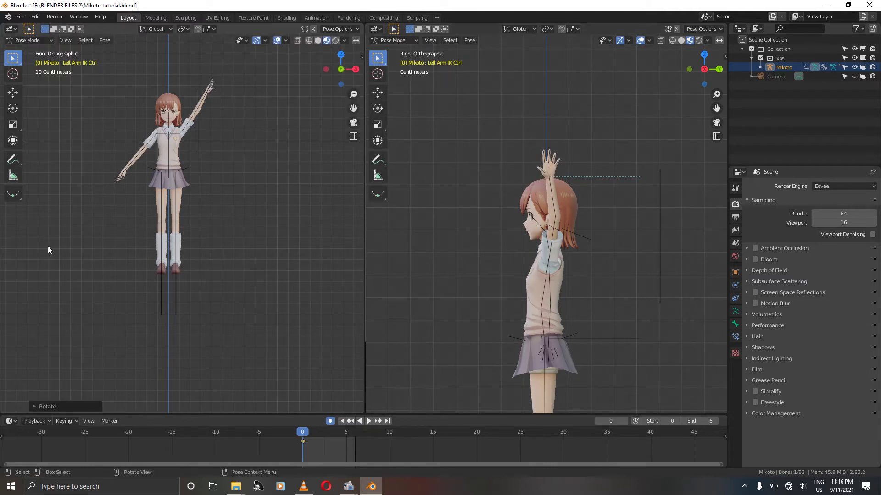
# Step: Raise the Right Arm IK Ctrl overhead and rotate it upright
pyautogui.click(588, 336)
pyautogui.press('g')
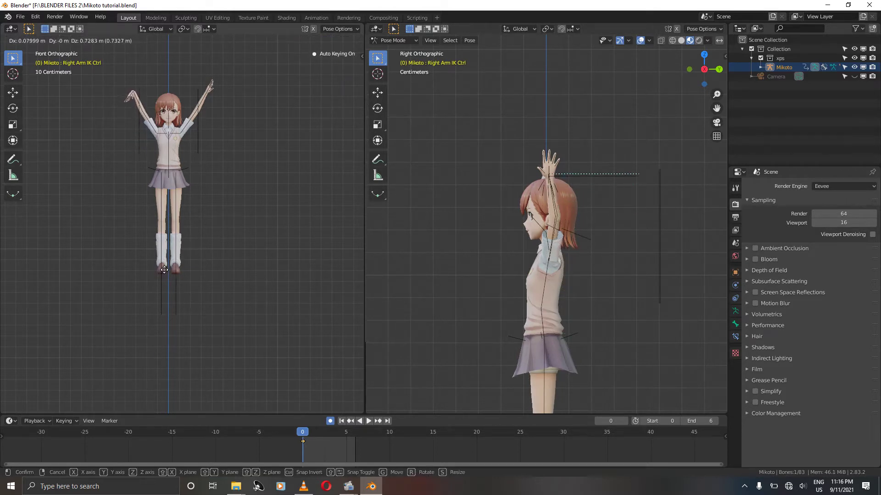
pyautogui.click(164, 269)
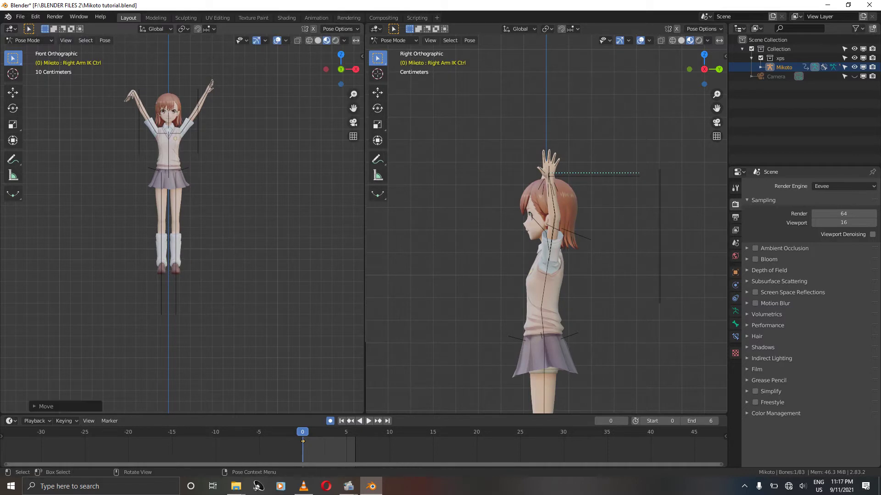
pyautogui.press('r')
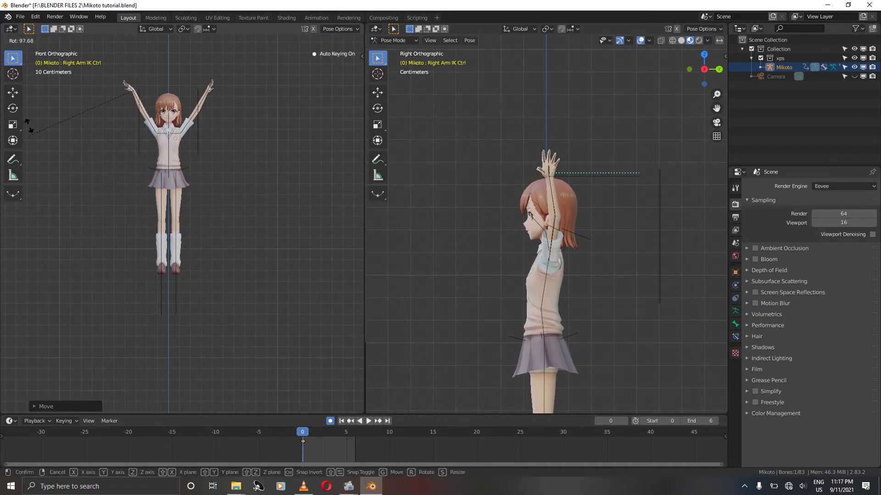
pyautogui.click(39, 105)
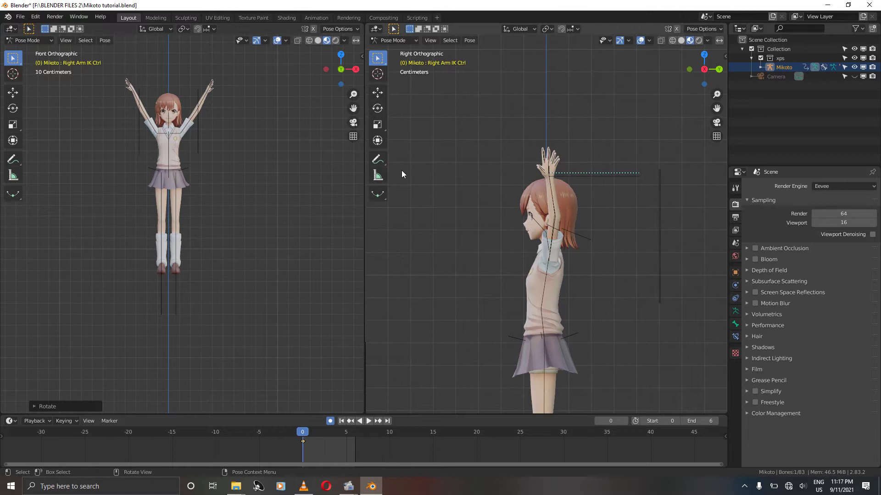
# Step: Bow the head forward by rotating the lower and upper neck bones
pyautogui.click(547, 247)
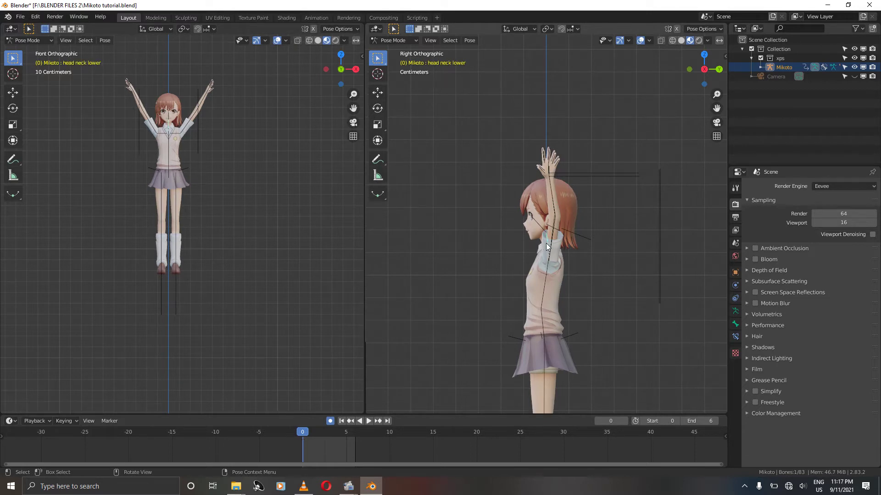
pyautogui.press('r')
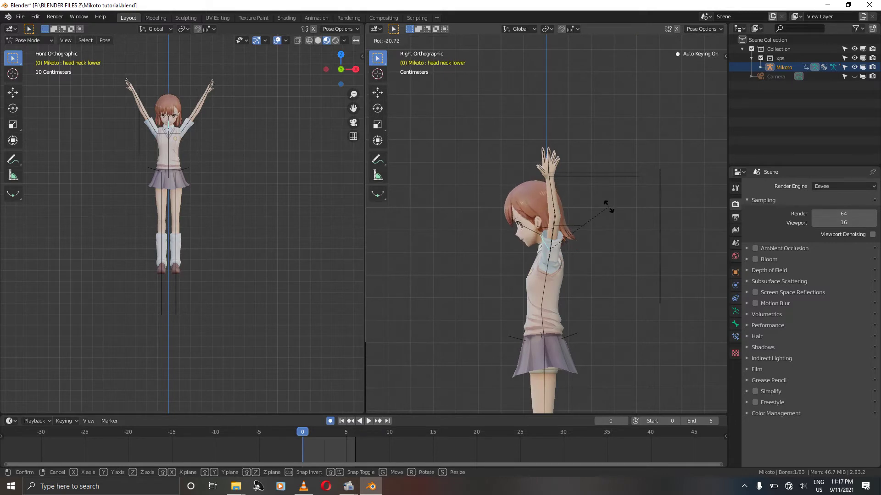
pyautogui.click(609, 208)
pyautogui.click(531, 228)
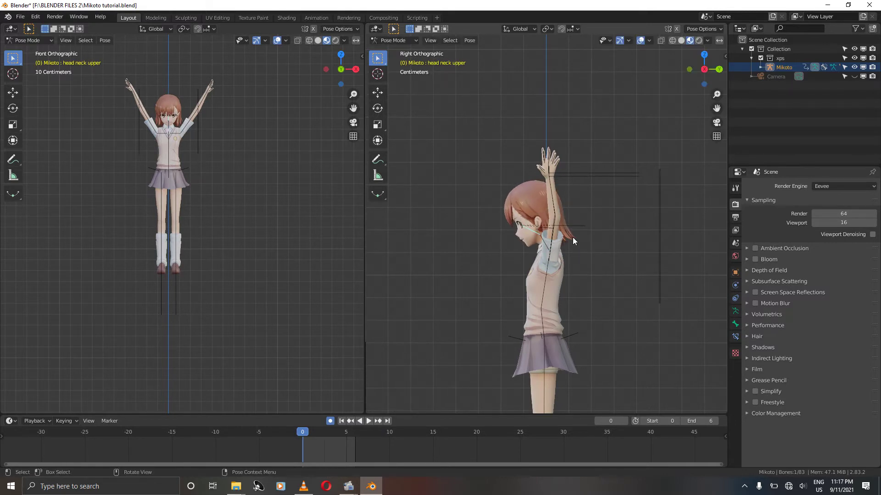
pyautogui.press('r')
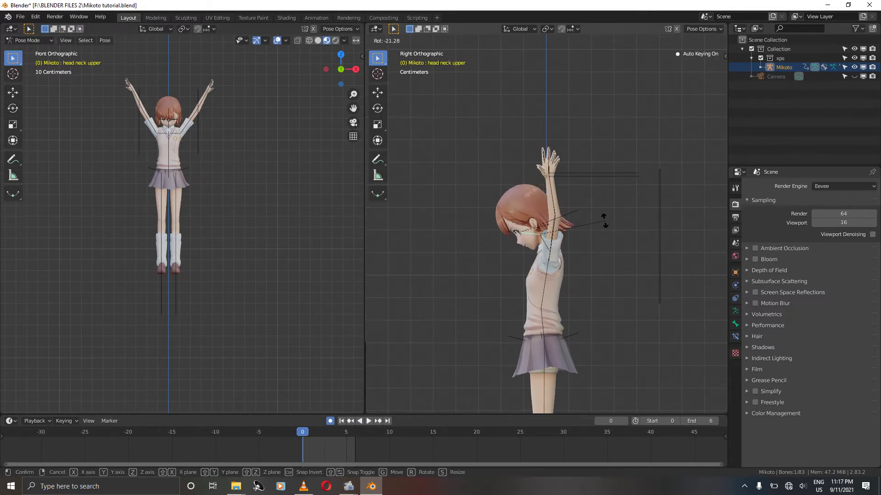
pyautogui.click(603, 219)
pyautogui.scroll(-5, 603, 220)
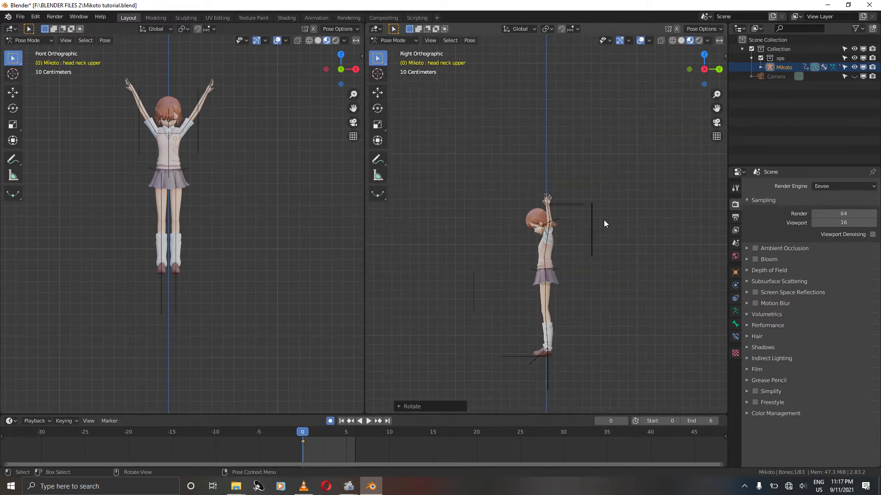
# Step: Lift the left foot IK control to raise the knee and turn the foot
pyautogui.click(549, 378)
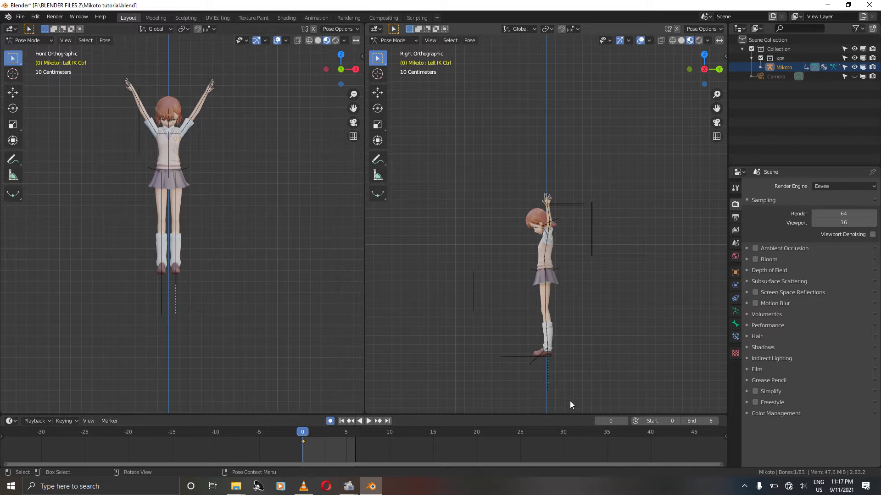
pyautogui.press('g')
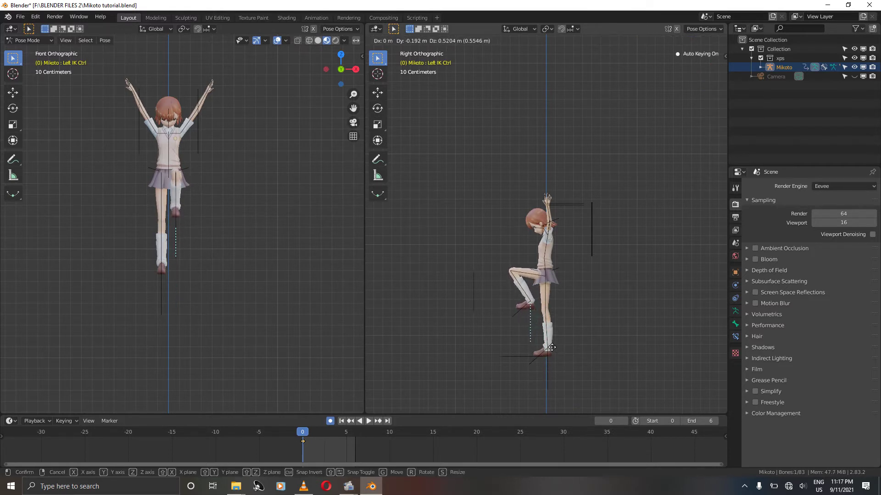
pyautogui.click(552, 351)
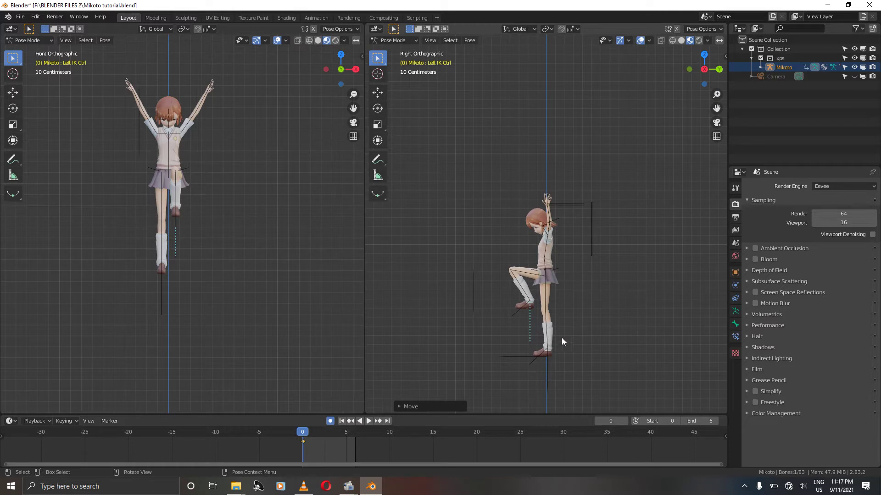
pyautogui.press('g')
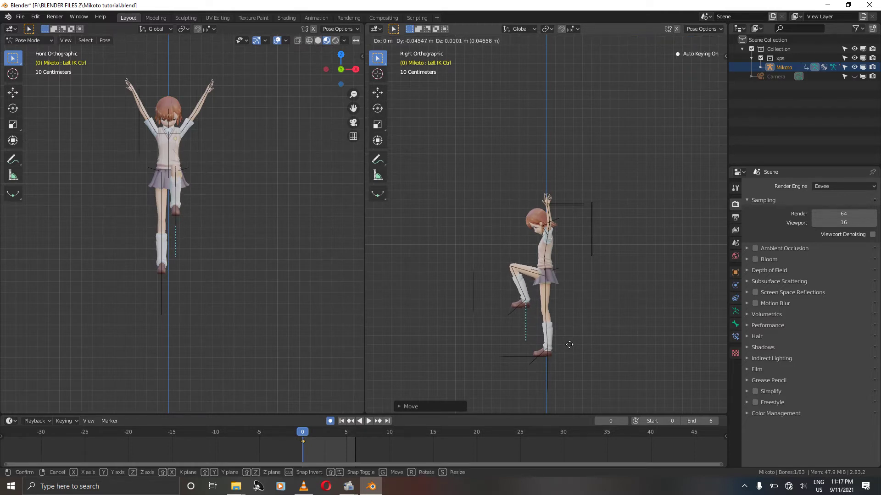
pyautogui.click(568, 345)
pyautogui.press('r')
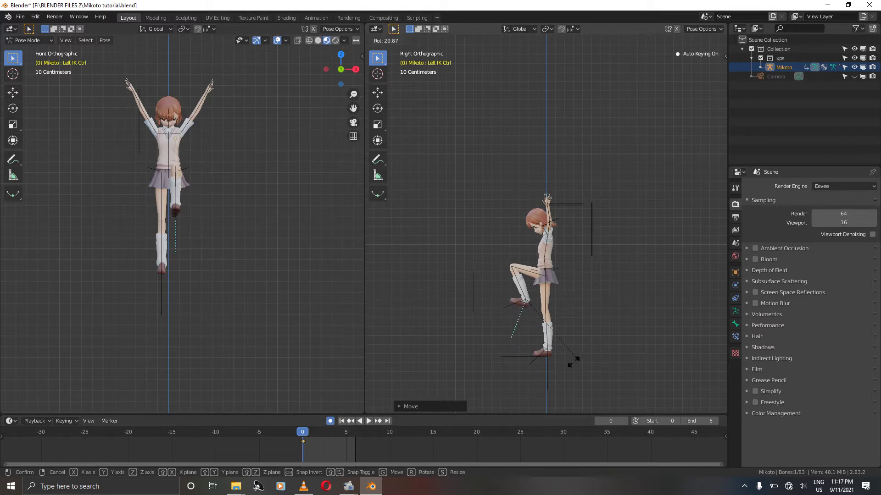
pyautogui.click(559, 366)
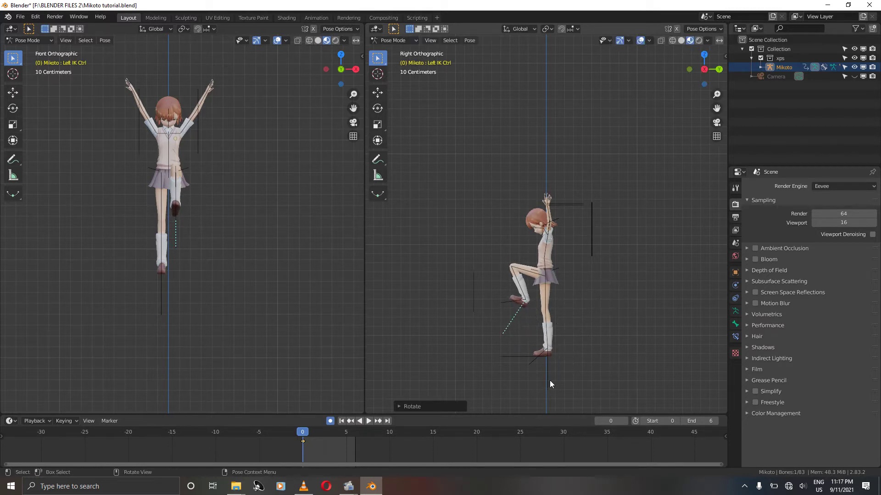
# Step: Angle the Right IK Ctrl foot and key all bones with LocRotScale at frame 0
pyautogui.click(550, 381)
pyautogui.press('r')
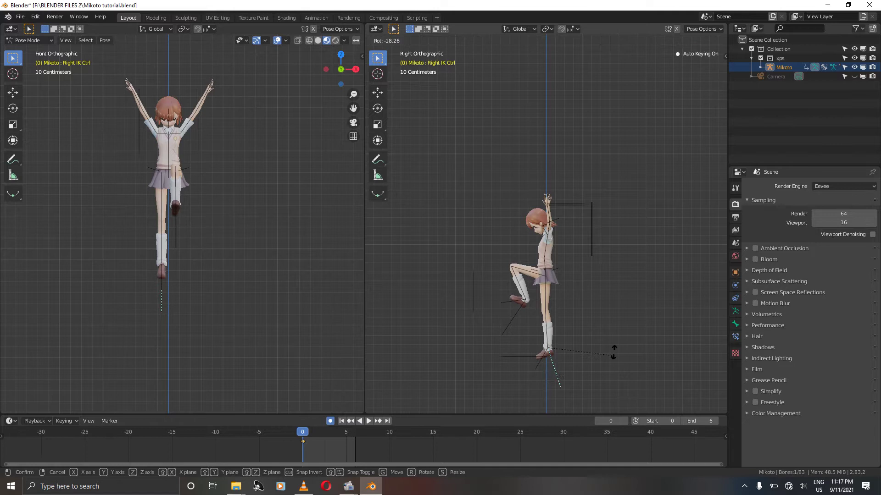
pyautogui.click(590, 404)
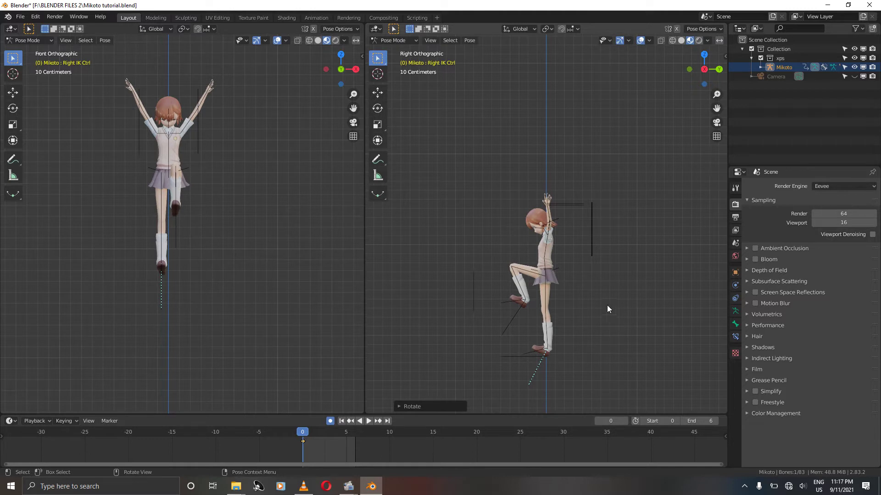
pyautogui.press('a')
pyautogui.press('i')
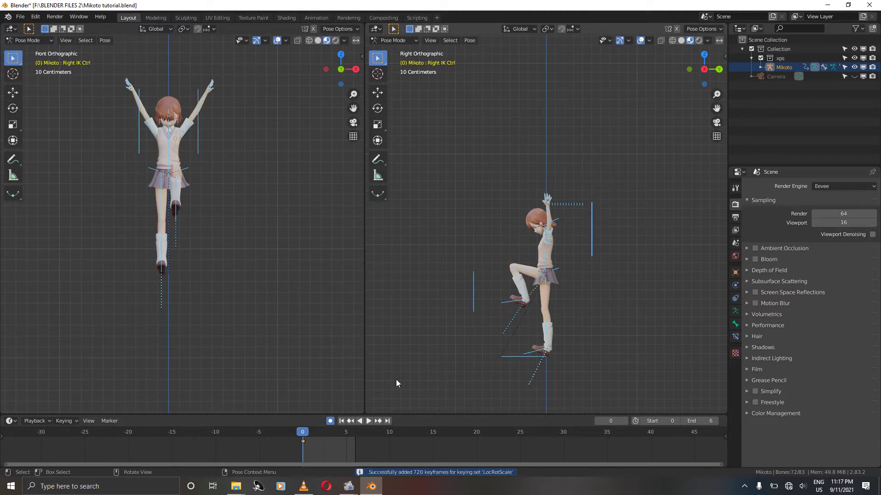
# Step: At frame 2, lower the whole rig along Z toward the ground
pyautogui.press('Right')
pyautogui.press('Right')
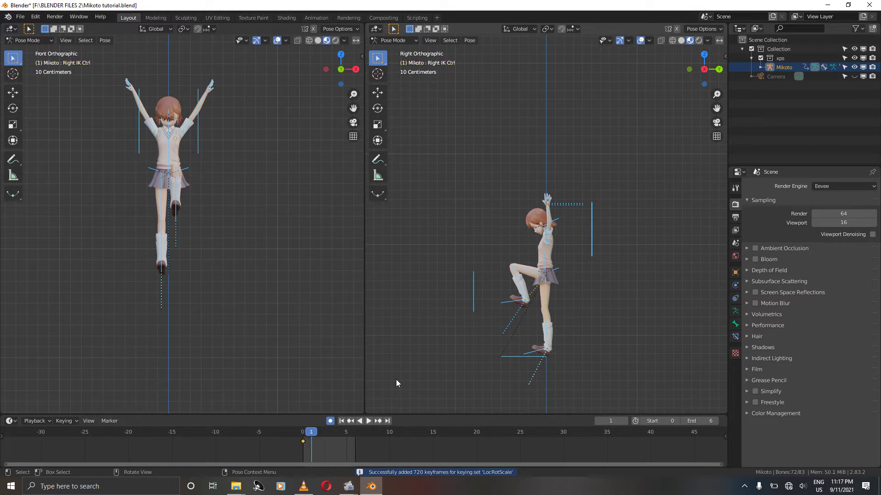
pyautogui.scroll(-5, 492, 362)
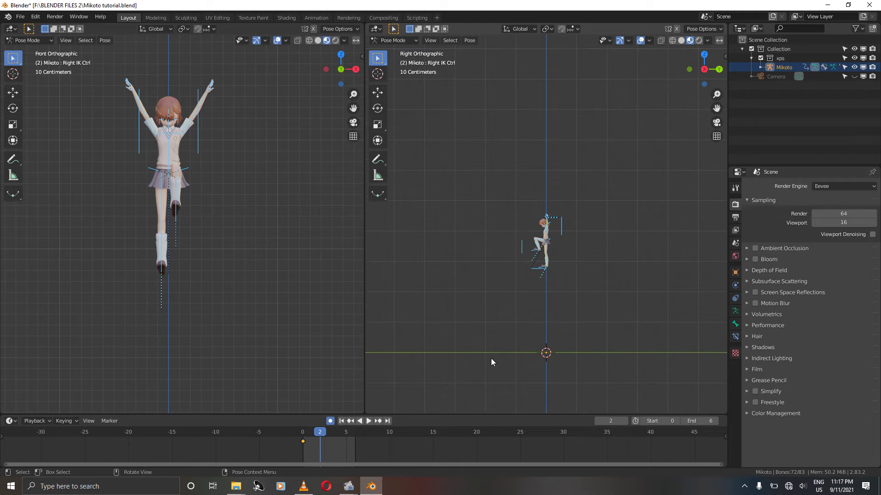
pyautogui.press('g')
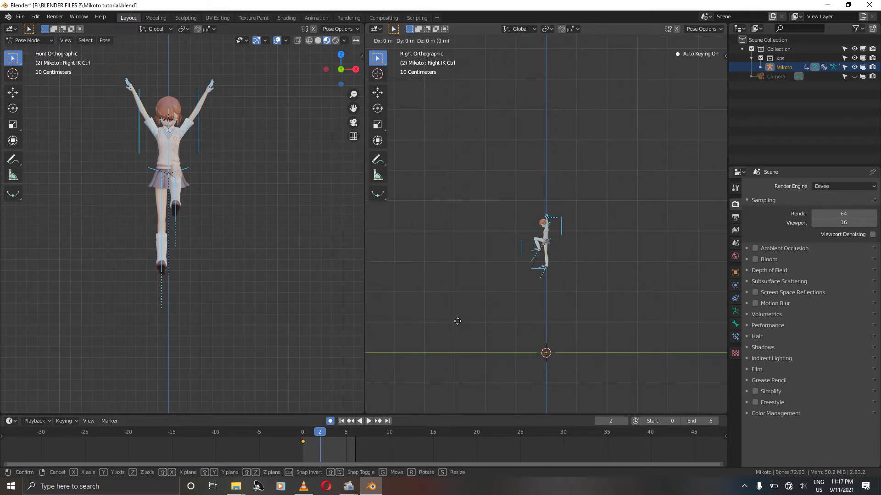
pyautogui.press('z')
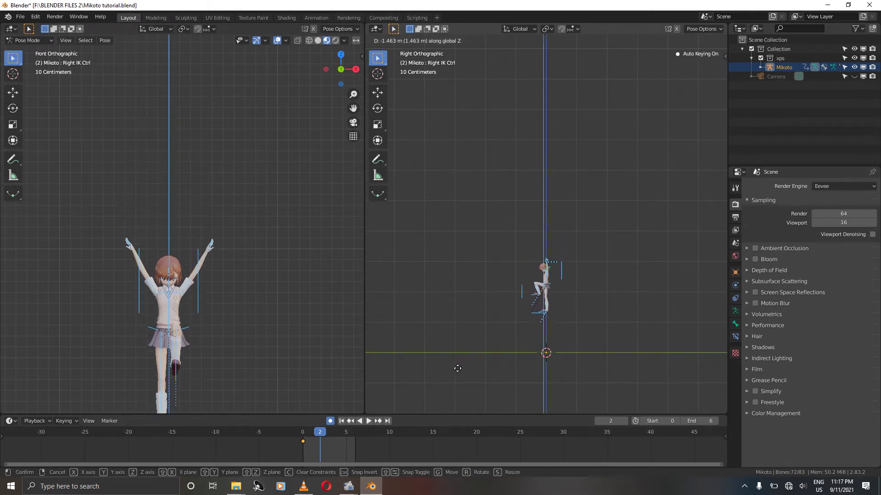
pyautogui.click(459, 403)
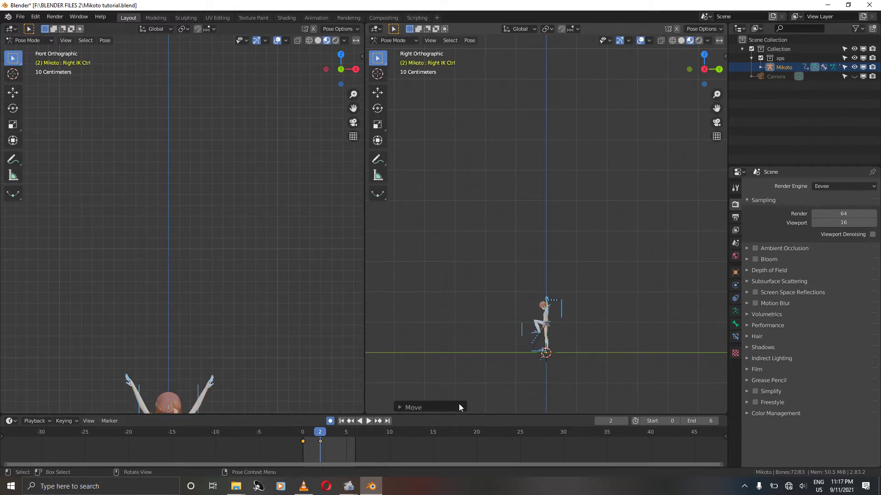
pyautogui.scroll(2, 552, 326)
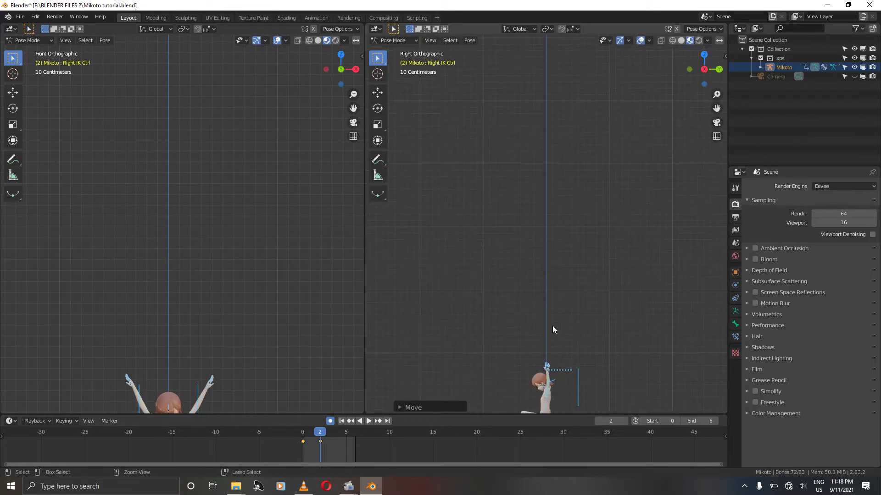
pyautogui.scroll(2, 553, 325)
pyautogui.scroll(7, 552, 326)
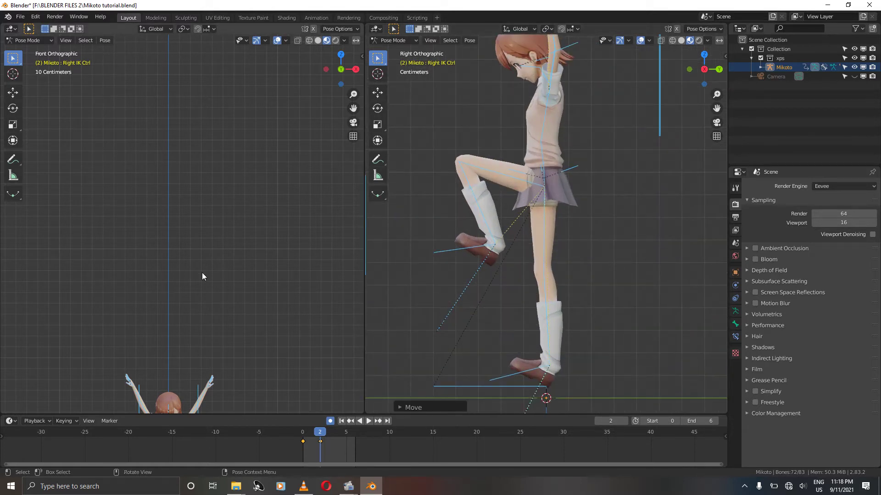
pyautogui.keyDown('ctrl'); pyautogui.scroll(-10, 203, 276); pyautogui.keyUp('ctrl')
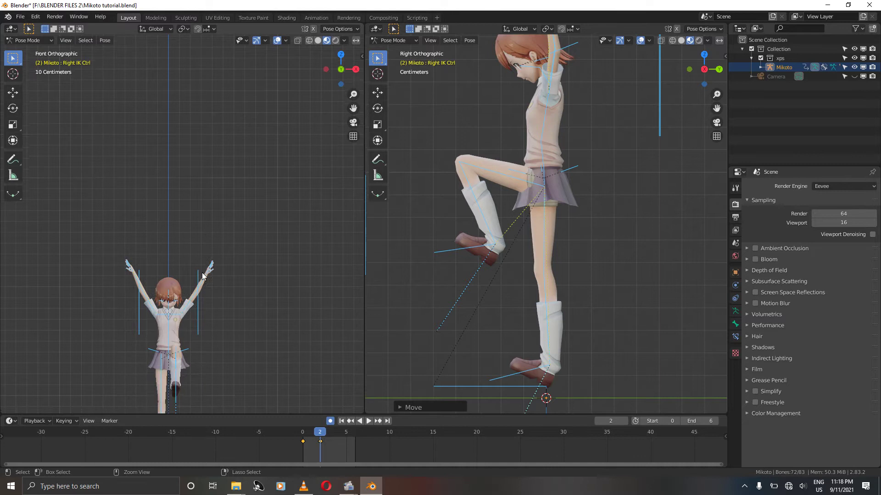
pyautogui.keyDown('ctrl'); pyautogui.scroll(-3, 202, 276); pyautogui.keyUp('ctrl')
pyautogui.scroll(2, 202, 277)
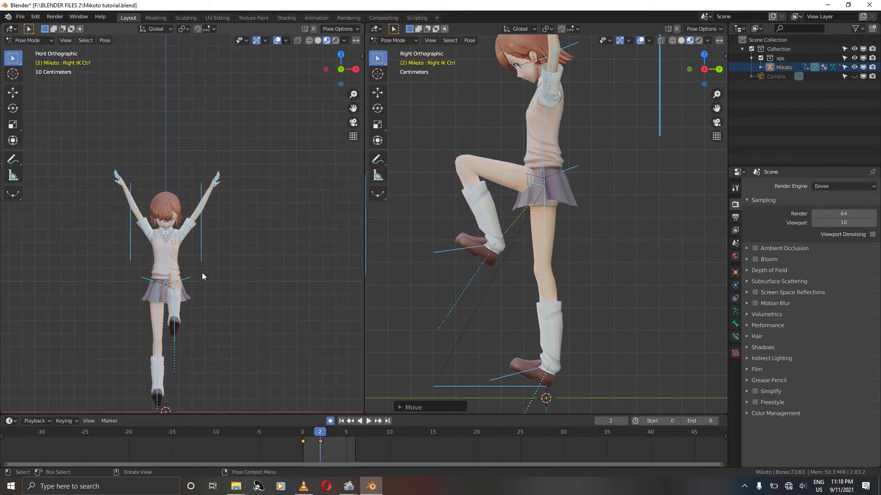
pyautogui.keyDown('ctrl'); pyautogui.scroll(-4, 202, 276); pyautogui.keyUp('ctrl')
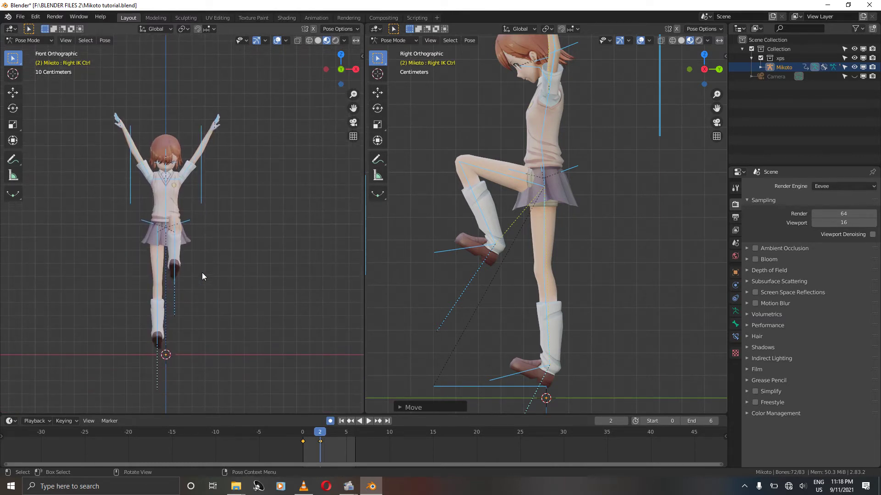
# Step: Settle the character onto the ground line and key all bones at frame 2
pyautogui.press('g')
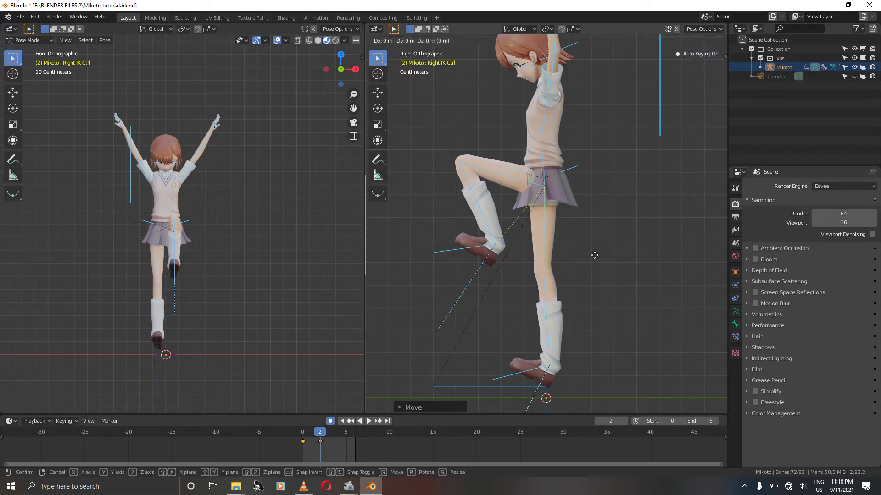
pyautogui.press('z')
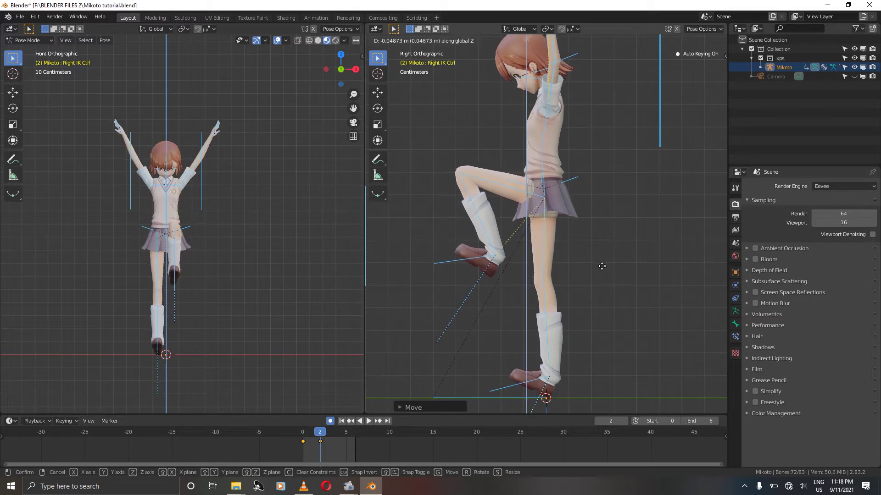
pyautogui.click(603, 270)
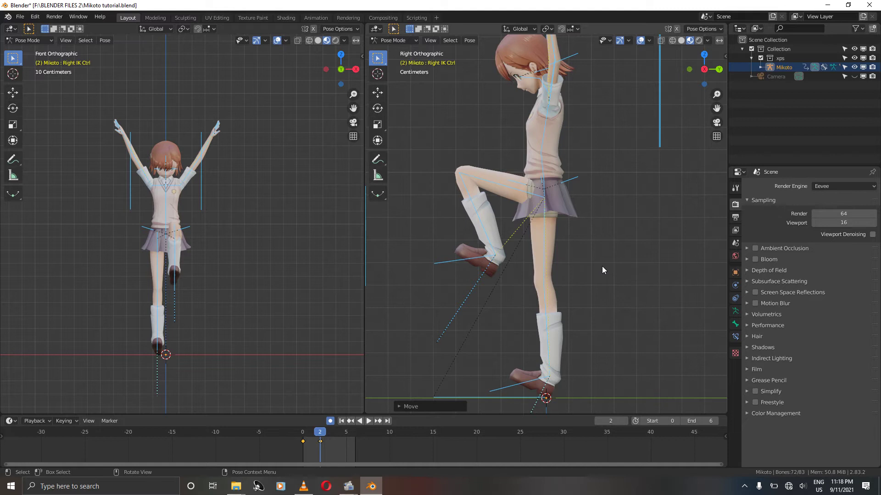
pyautogui.press('i')
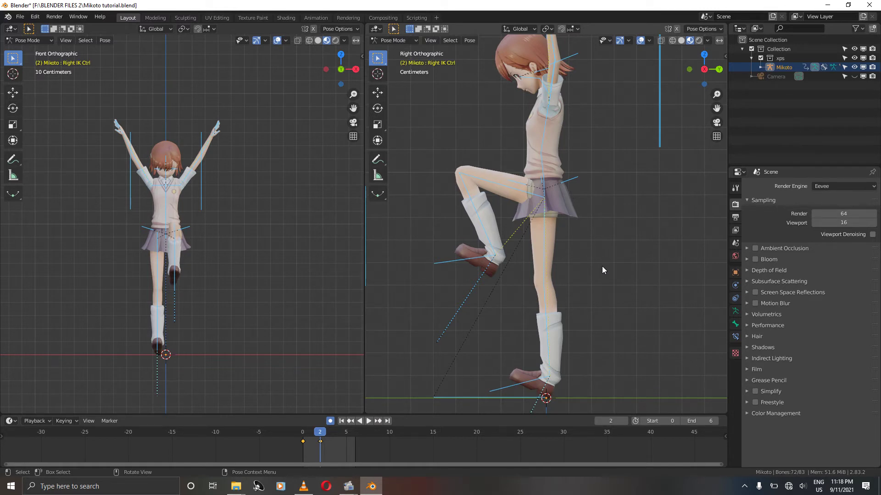
pyautogui.press('Right')
pyautogui.press('Right')
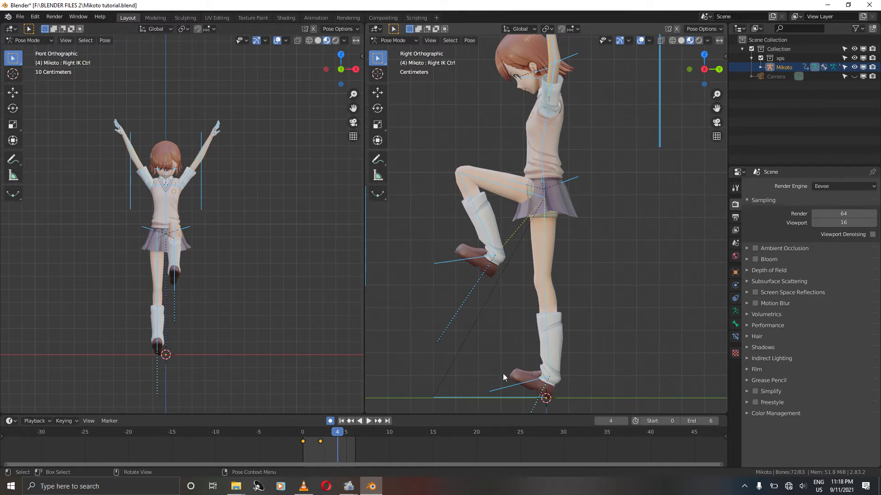
# Step: At frame 4, rotate the Right IK Ctrl so the right foot lies flat on the ground
pyautogui.click(530, 408)
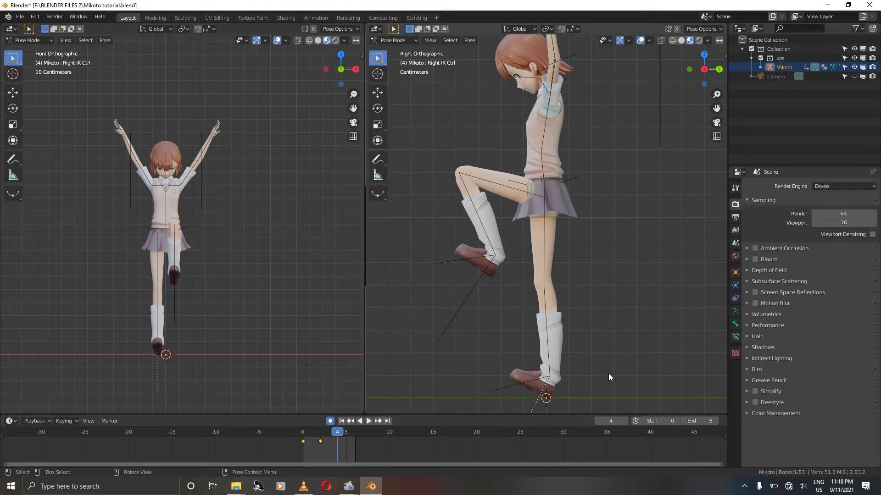
pyautogui.keyDown('shift'); pyautogui.scroll(-5, 608, 367); pyautogui.keyUp('shift')
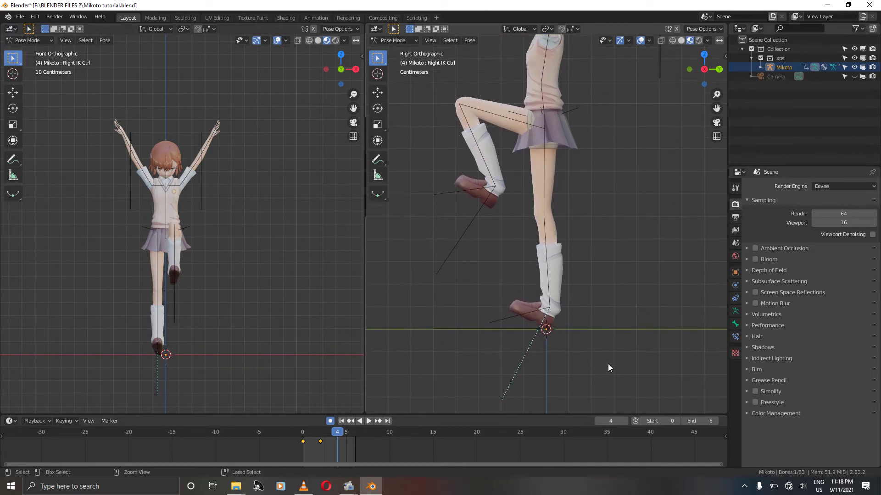
pyautogui.scroll(4, 607, 364)
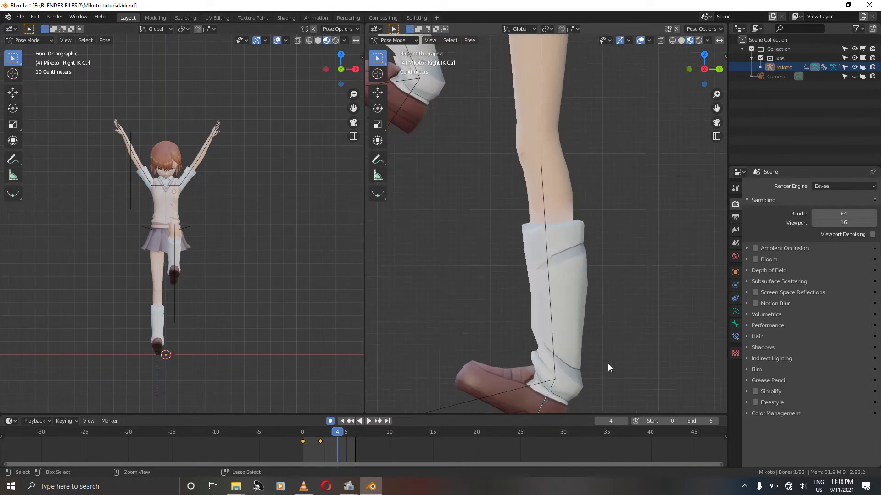
pyautogui.keyDown('ctrl'); pyautogui.scroll(-3, 609, 368); pyautogui.keyUp('ctrl')
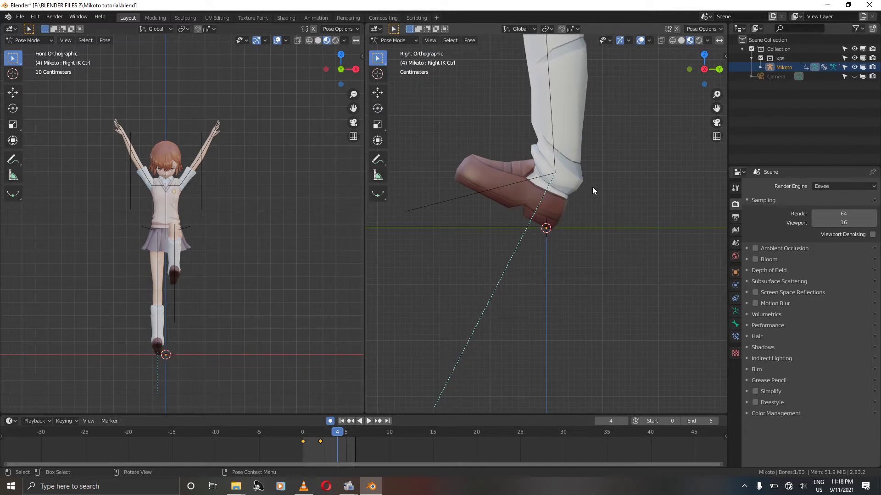
pyautogui.press('r')
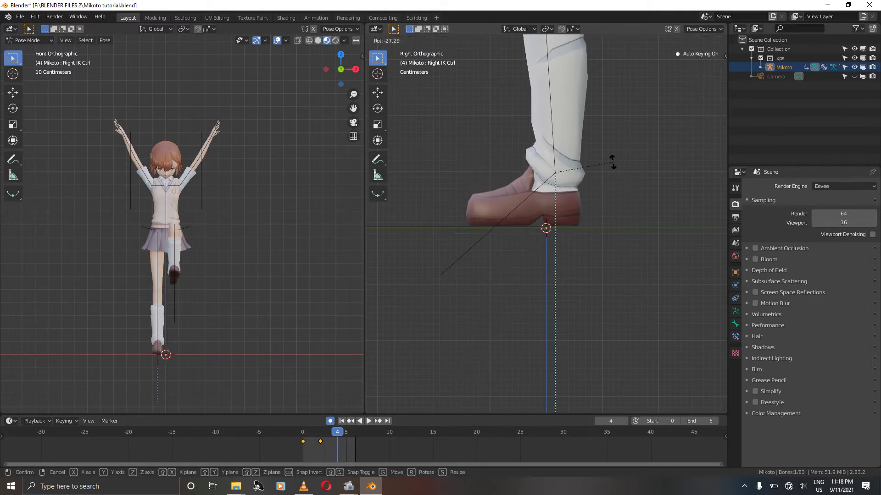
pyautogui.click(612, 163)
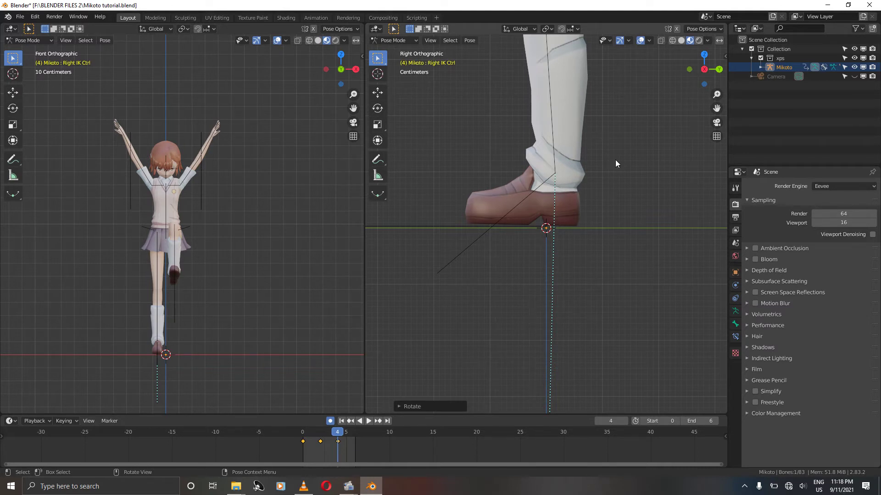
# Step: Compare the poses at frames 2 and 4
pyautogui.press('a')
pyautogui.press('Left')
pyautogui.press('Left')
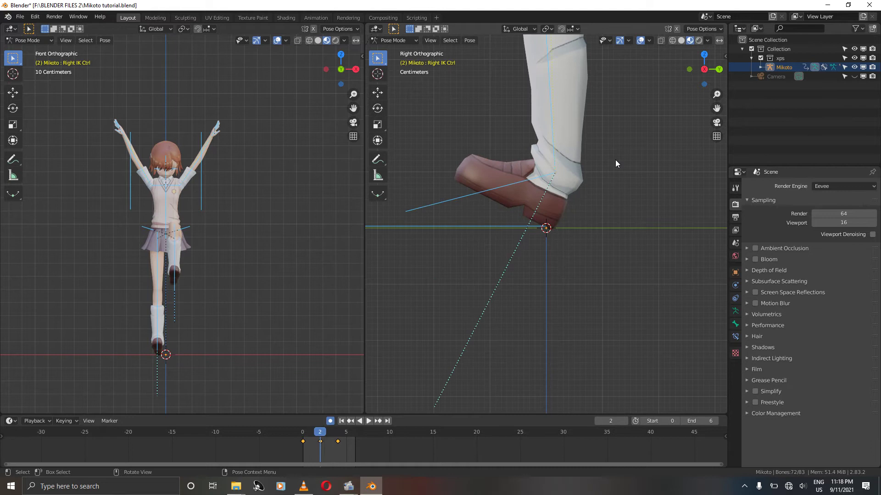
pyautogui.press('Right')
pyautogui.press('Right')
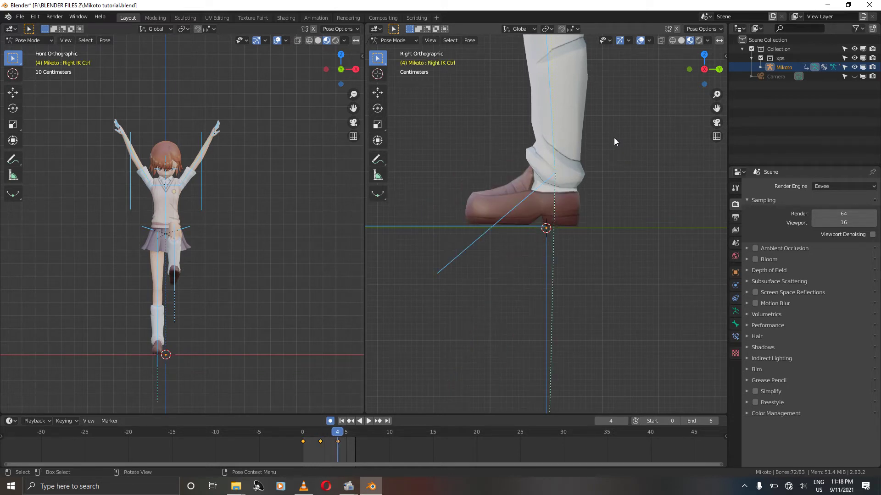
pyautogui.scroll(-6, 609, 133)
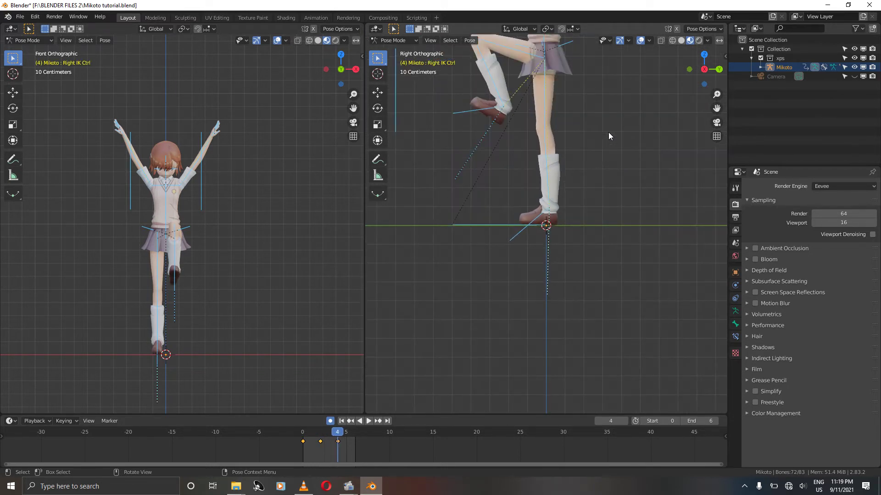
# Step: Move the Left IK Ctrl down onto the ground and rotate the left foot flat
pyautogui.click(545, 146)
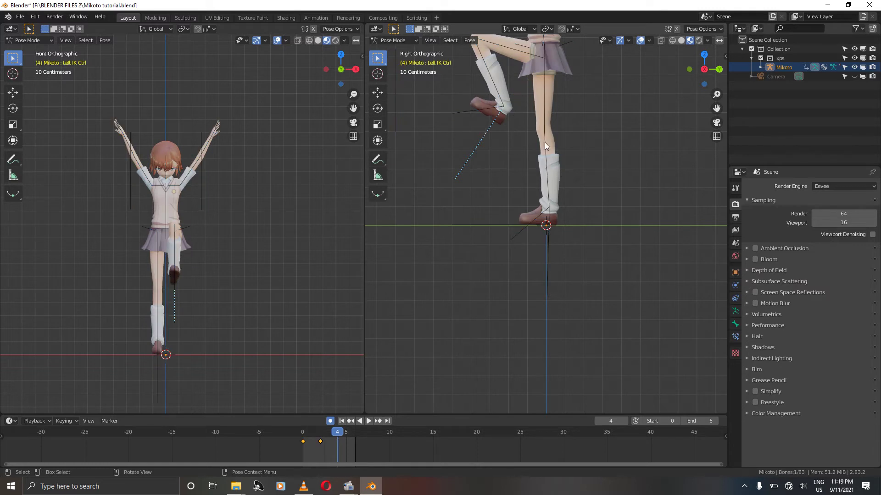
pyautogui.press('g')
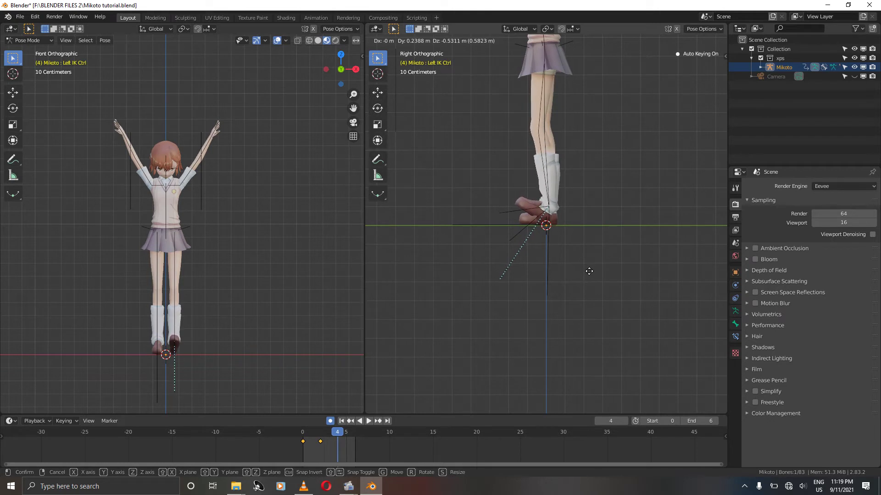
pyautogui.click(590, 271)
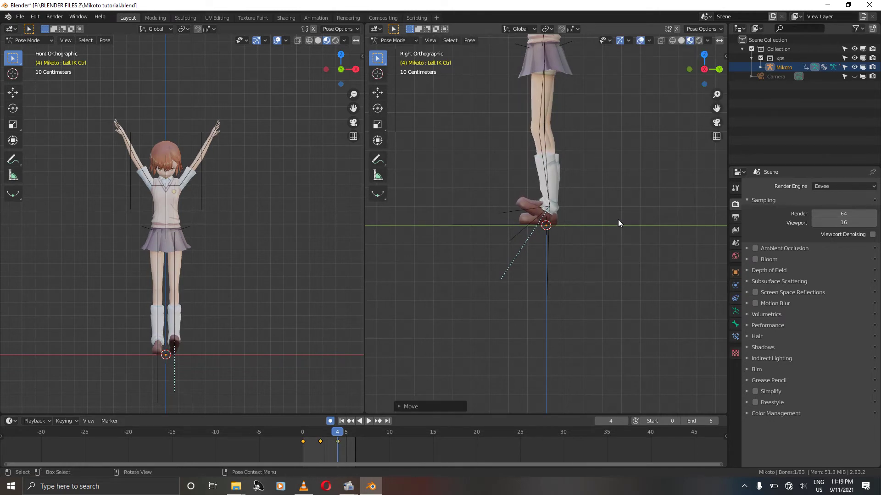
pyautogui.press('r')
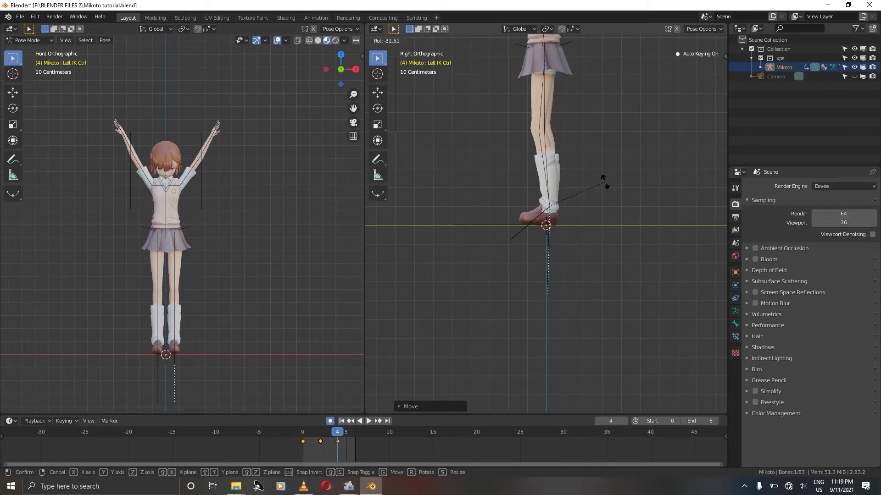
pyautogui.click(605, 183)
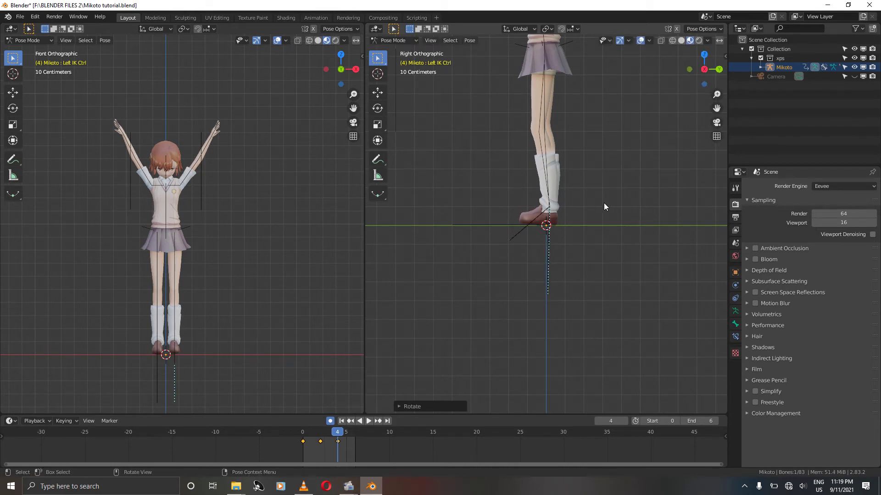
pyautogui.scroll(-4, 594, 205)
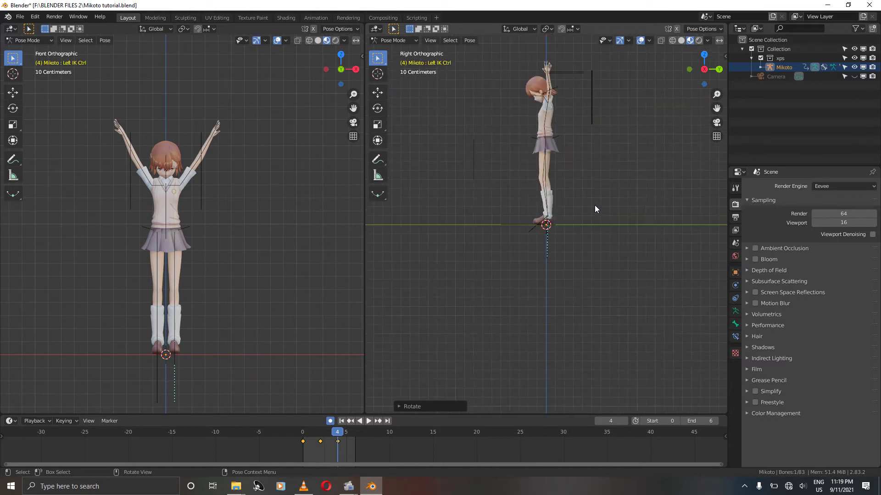
pyautogui.press('g')
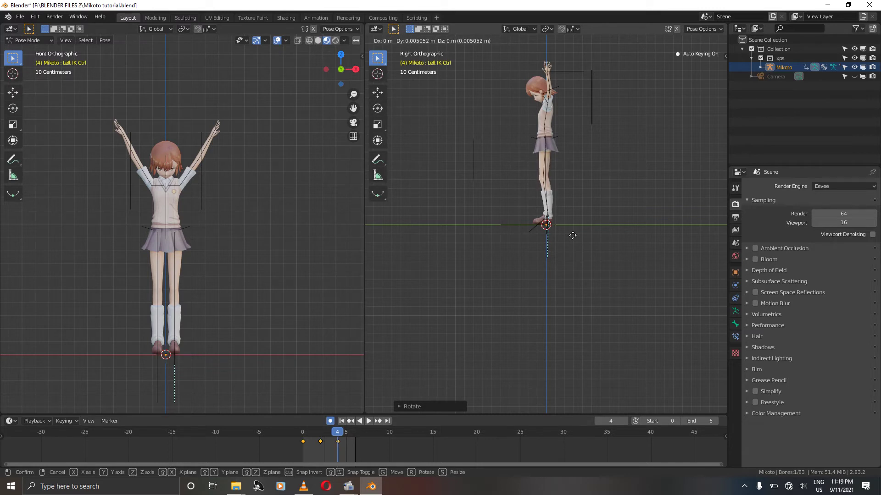
# Step: Finish the left foot nudge and lower both arm IK controls
pyautogui.click(572, 235)
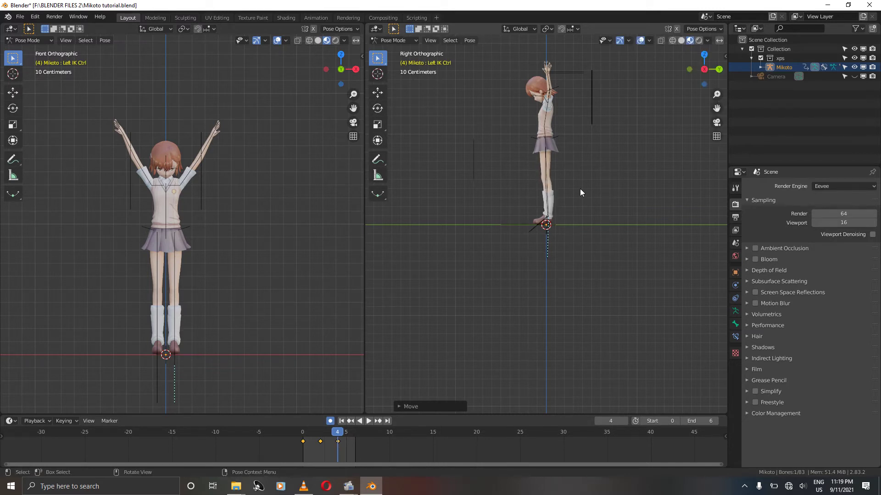
pyautogui.click(563, 73)
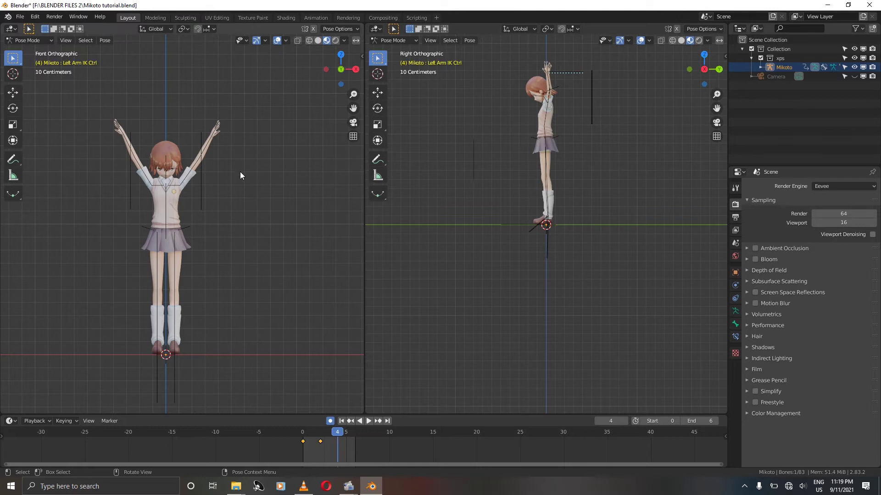
pyautogui.press('g')
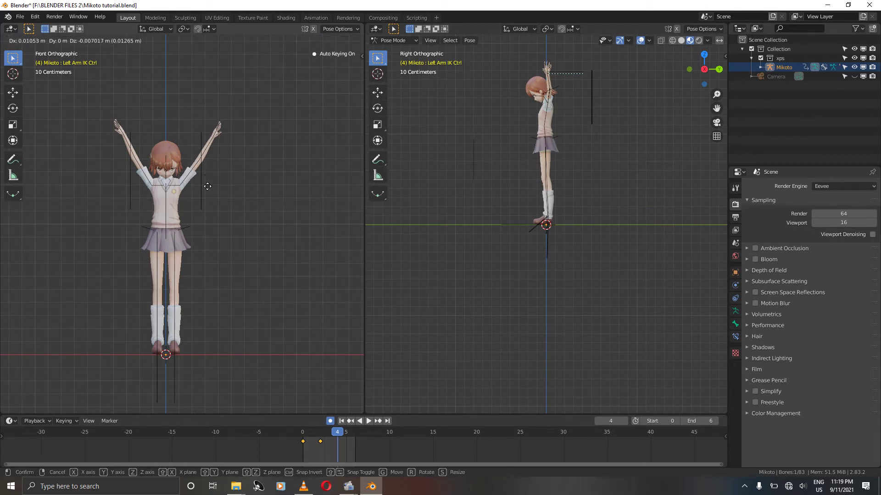
pyautogui.click(207, 244)
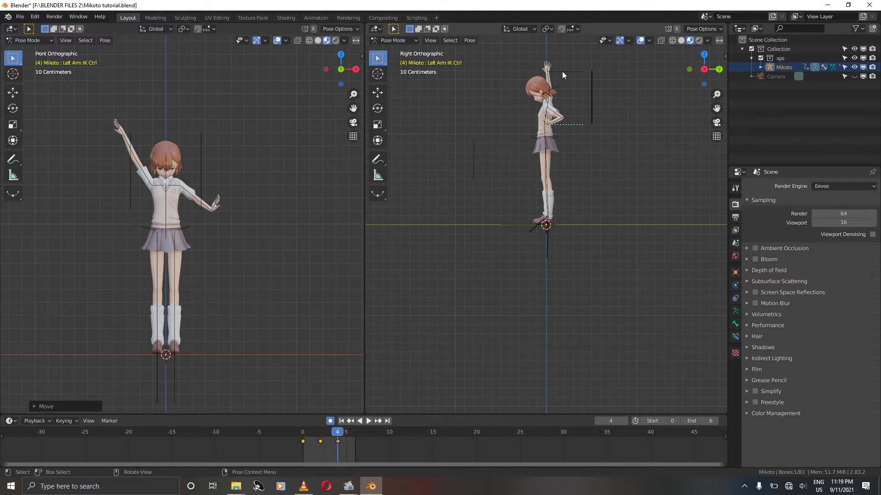
pyautogui.click(562, 70)
pyautogui.press('g')
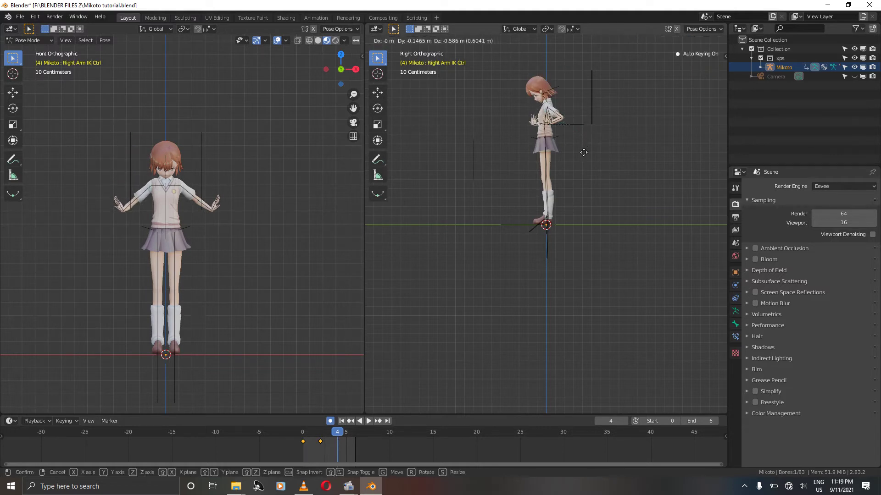
pyautogui.click(583, 154)
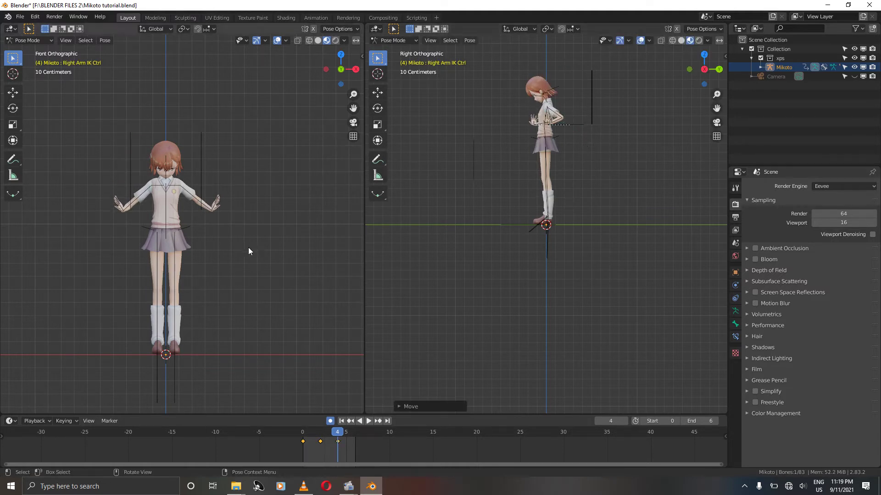
# Step: Bend the torso forward by rotating root hips and upper spine about 23° each
pyautogui.click(544, 131)
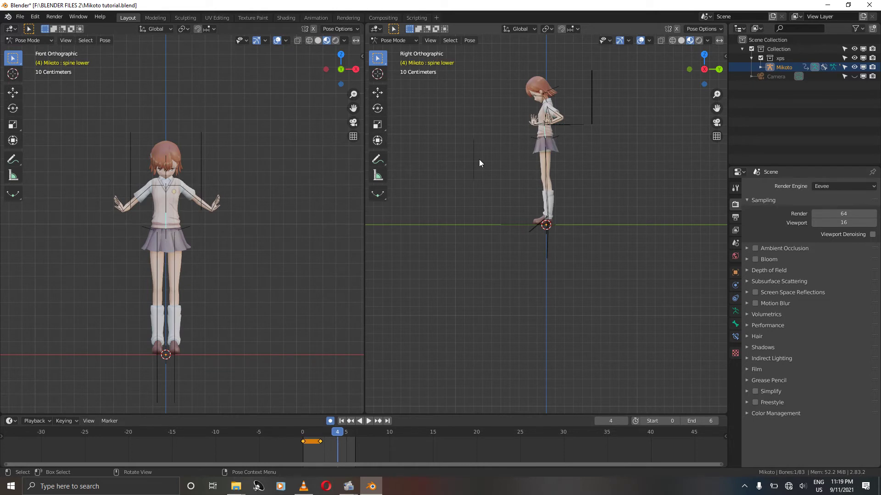
pyautogui.click(167, 234)
pyautogui.press('r')
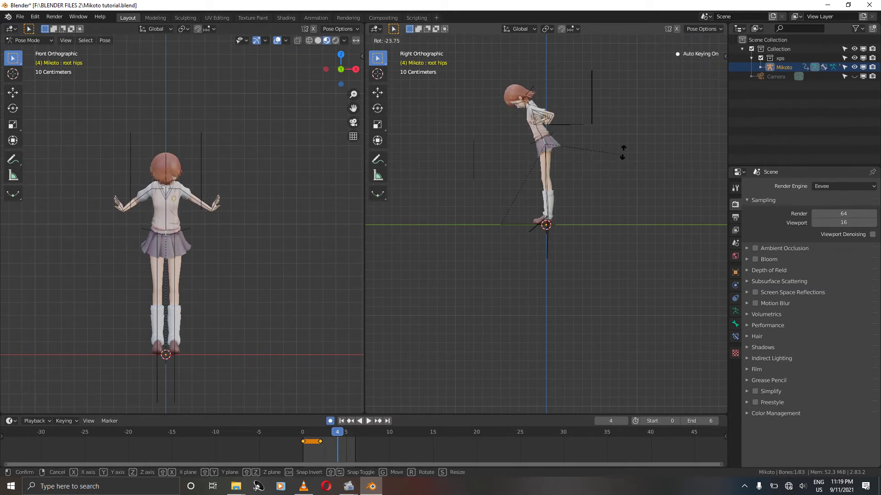
pyautogui.click(622, 152)
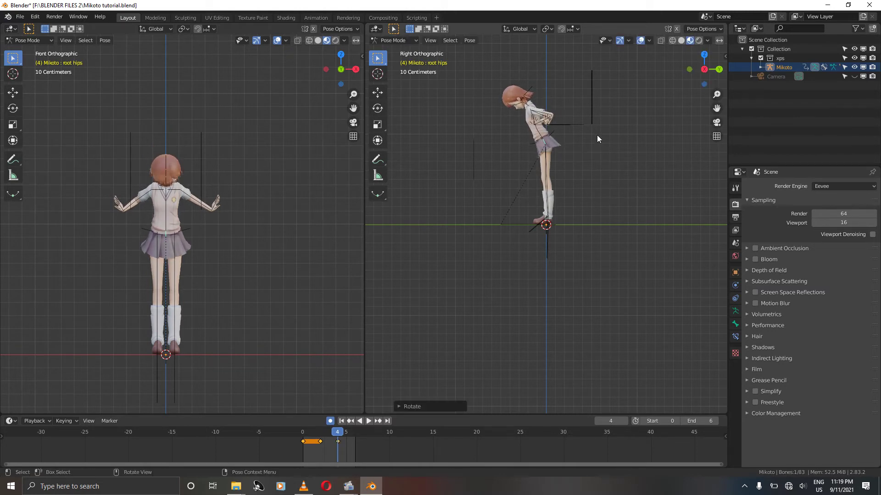
pyautogui.click(537, 133)
pyautogui.press('r')
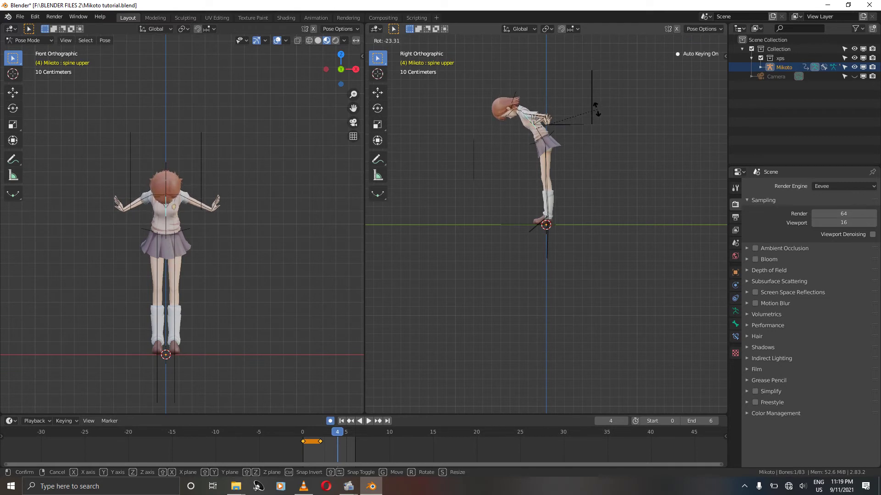
pyautogui.click(595, 110)
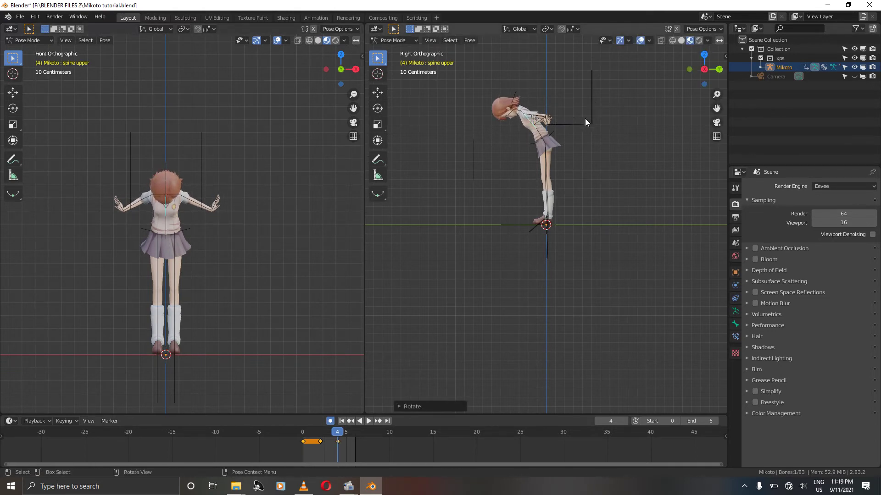
# Step: In top view, spread both arm IK controls outward, then select them with the ground root bone
pyautogui.click(574, 123)
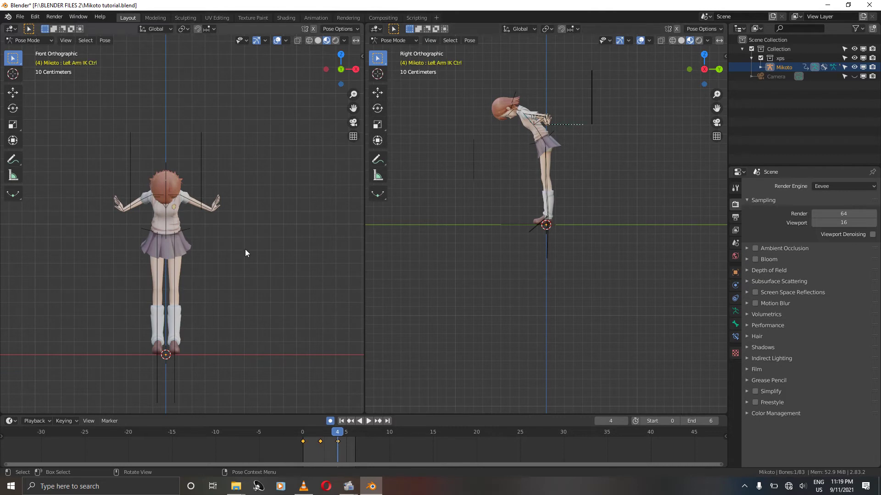
pyautogui.press('KP_7')
pyautogui.press('g')
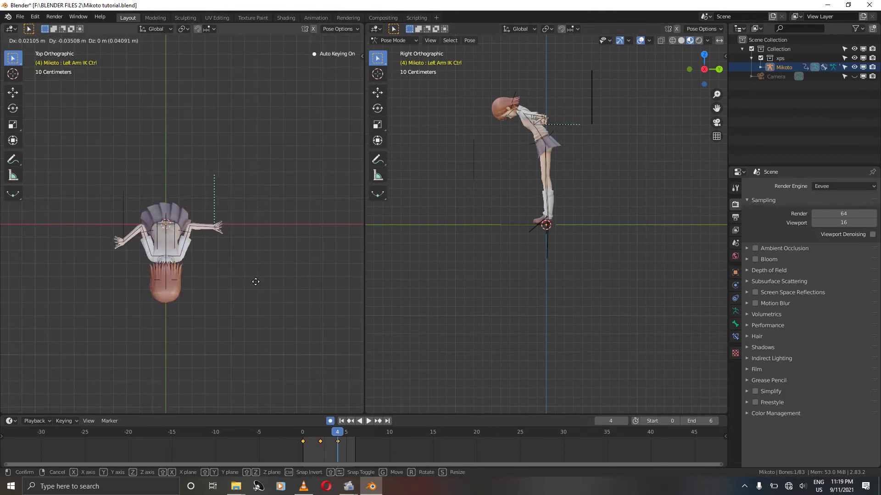
pyautogui.click(269, 289)
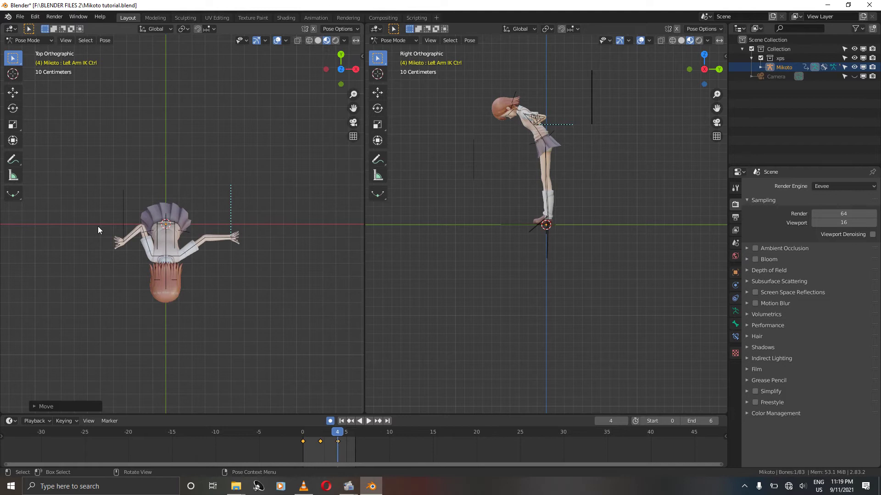
pyautogui.click(133, 223)
pyautogui.press('g')
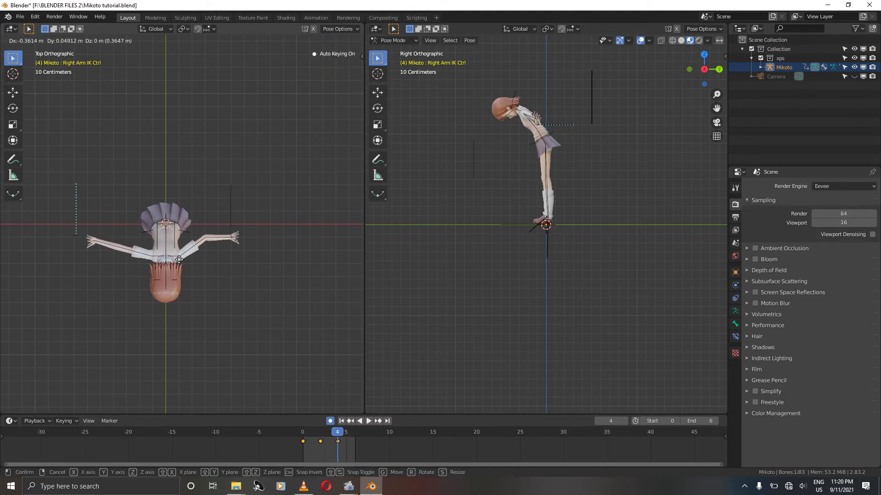
pyautogui.click(203, 280)
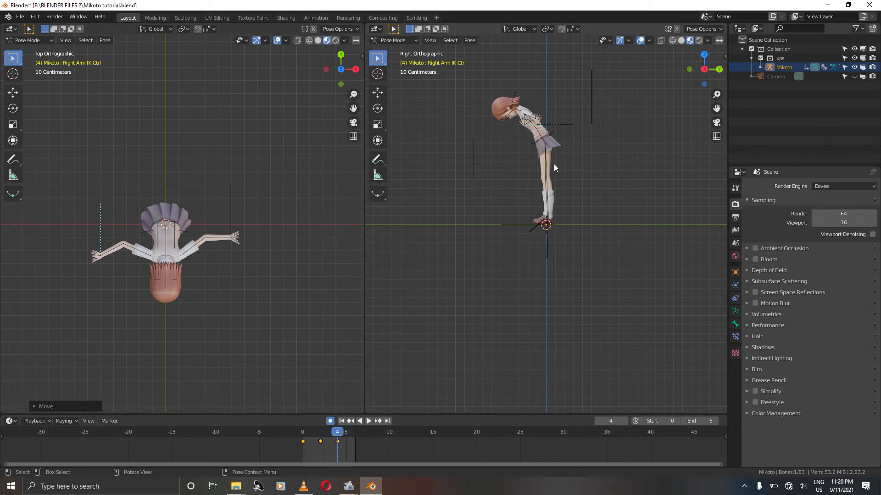
pyautogui.keyDown('shift'); pyautogui.click(233, 213); pyautogui.keyUp('shift')
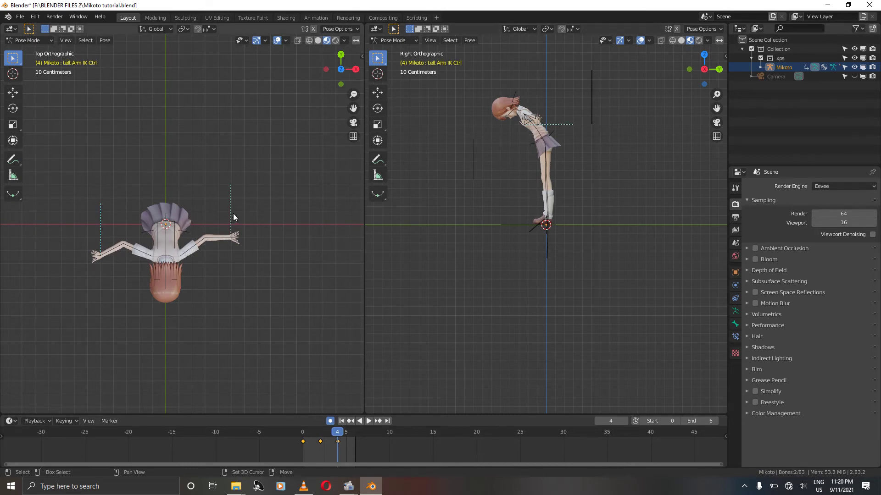
pyautogui.keyDown('shift'); pyautogui.click(515, 222); pyautogui.keyUp('shift')
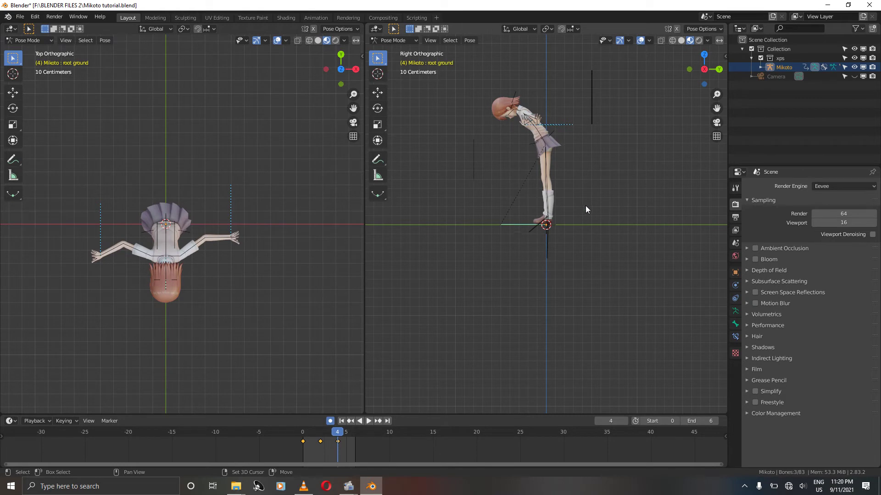
# Step: Lower the selected bones about 0.157 m into a knee-bent crouch
pyautogui.press('g')
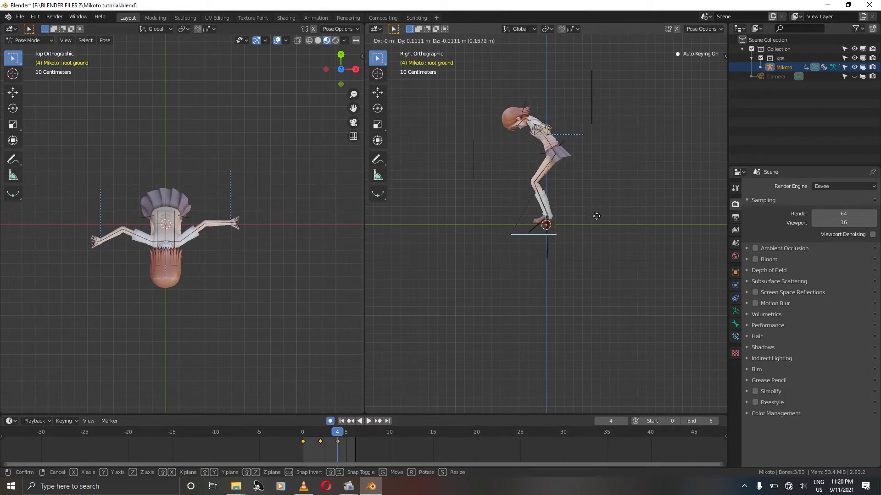
pyautogui.click(597, 216)
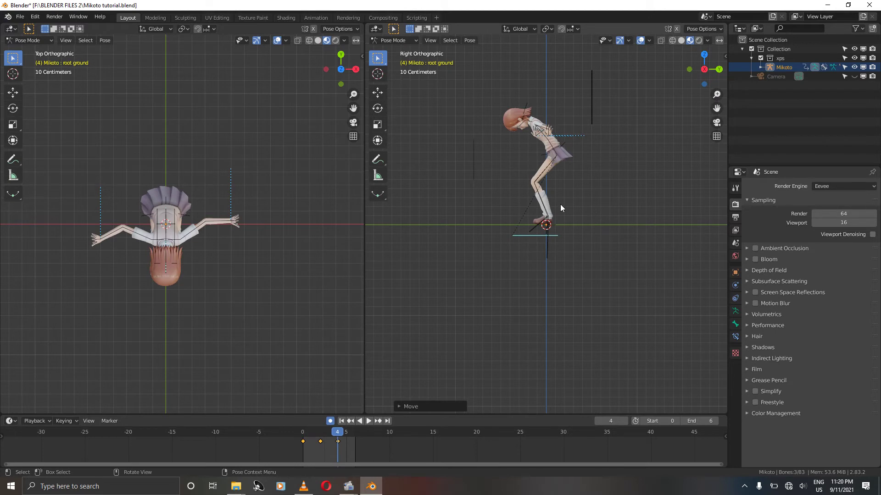
pyautogui.scroll(5, 560, 205)
pyautogui.scroll(8, 560, 204)
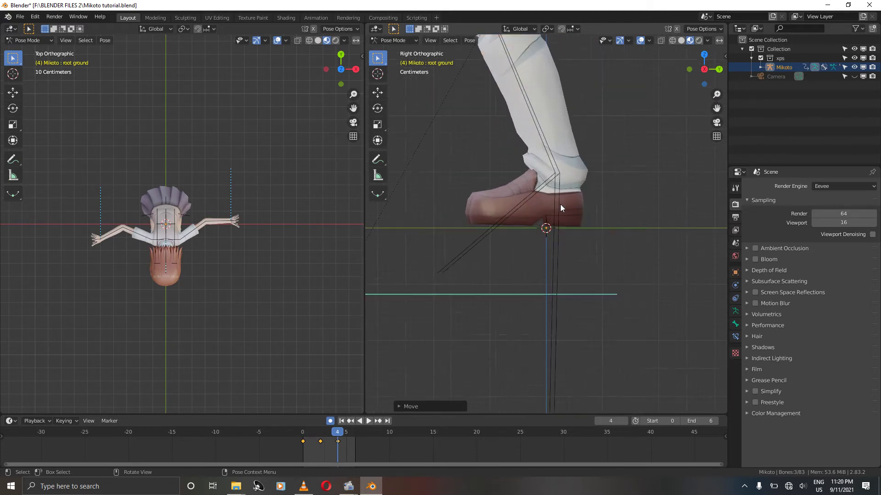
# Step: Reposition and rotate both foot IK controls so each shoe sits flat, returning to front view
pyautogui.click(573, 243)
pyautogui.press('g')
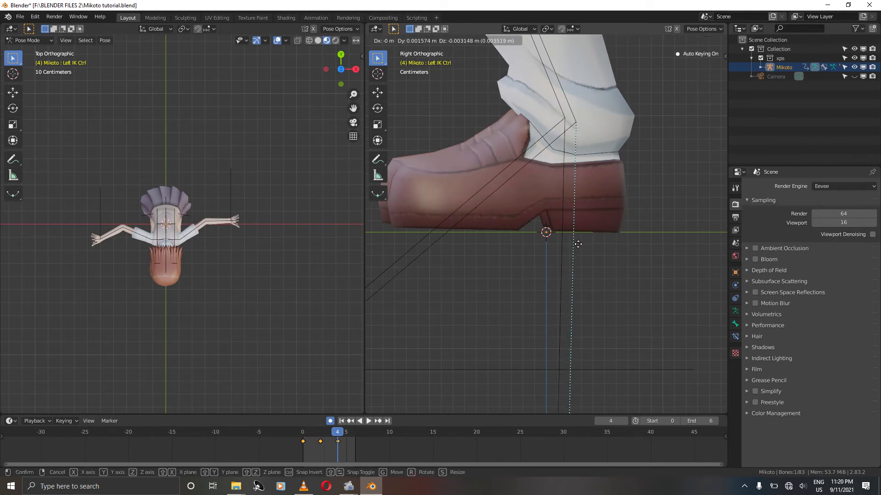
pyautogui.click(578, 247)
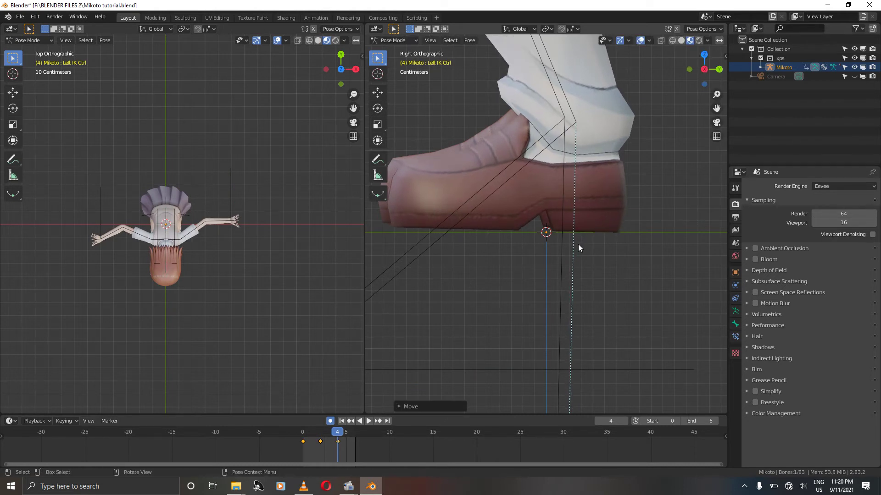
pyautogui.press('r')
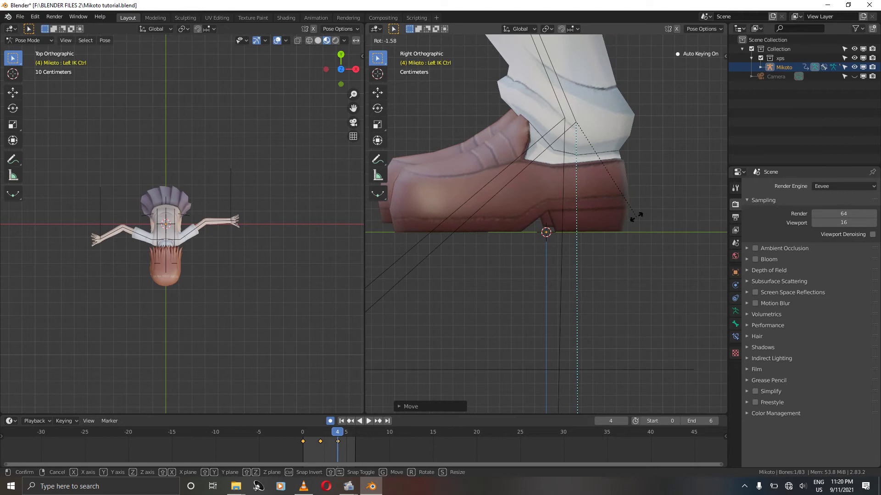
pyautogui.click(636, 216)
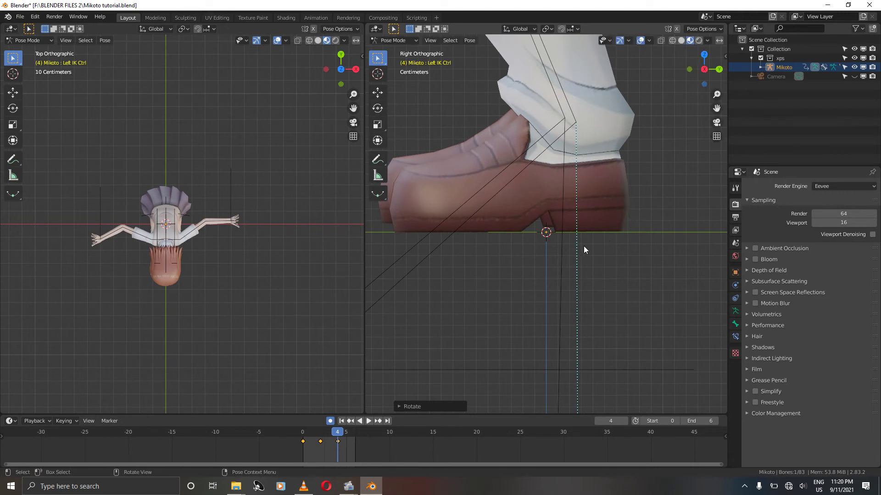
pyautogui.click(560, 239)
pyautogui.press('g')
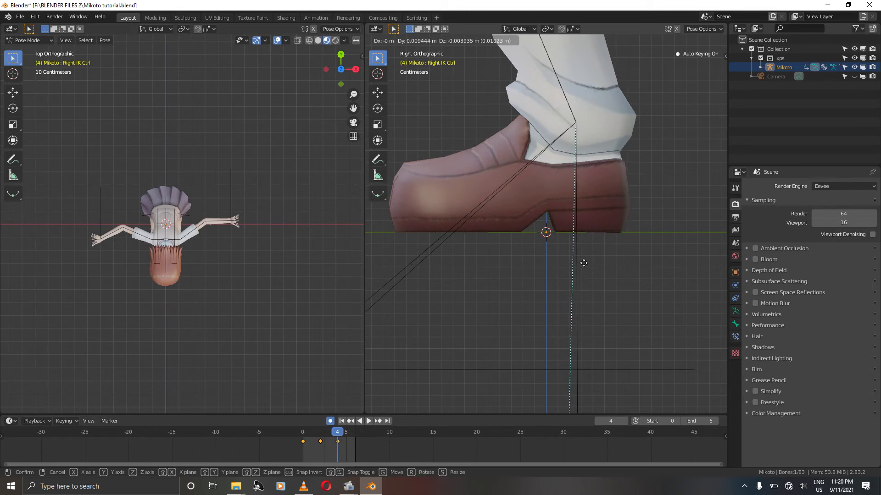
pyautogui.click(585, 262)
pyautogui.press('r')
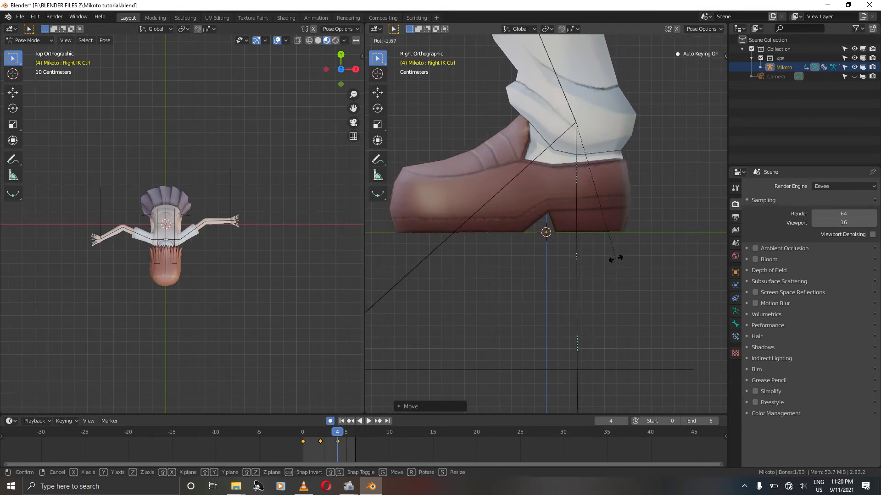
pyautogui.click(616, 259)
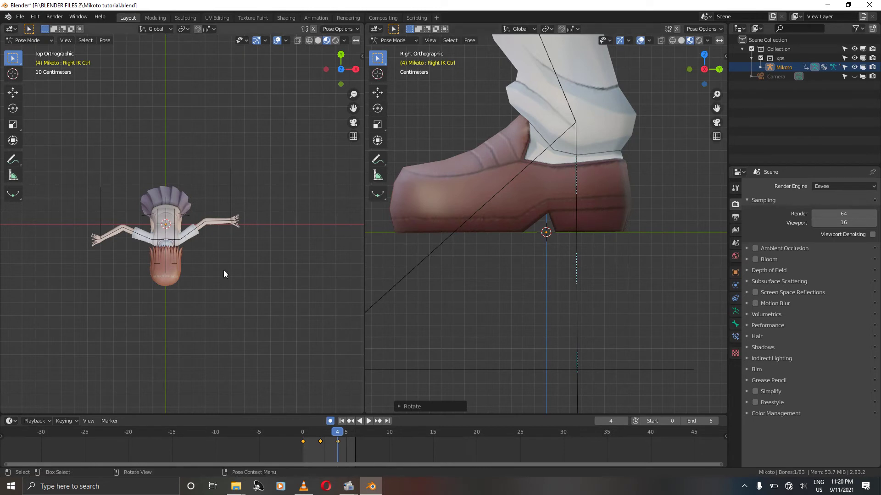
pyautogui.press('KP_1')
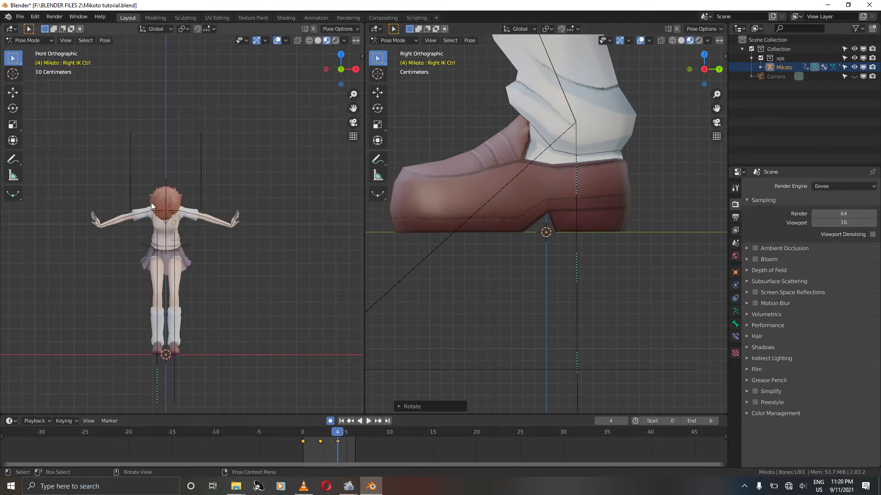
# Step: Raise the left arm IK control upward at frame 4
pyautogui.scroll(-3, 520, 157)
pyautogui.scroll(-8, 521, 157)
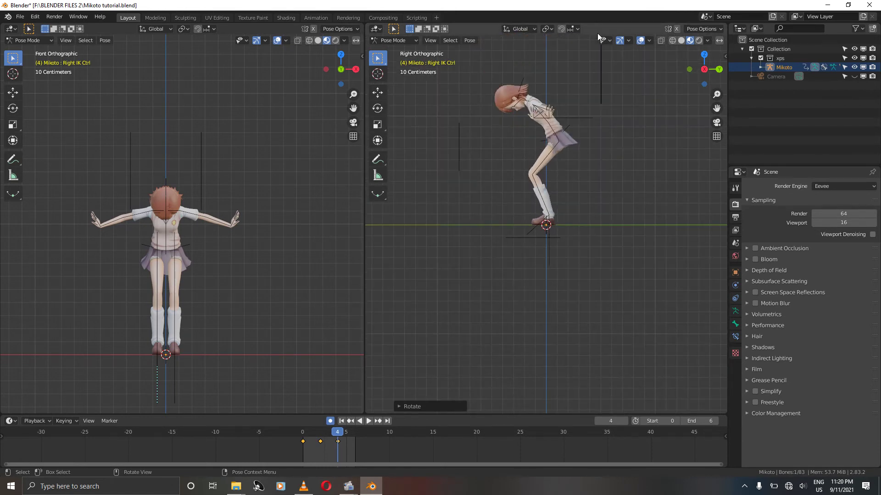
pyautogui.click(570, 118)
pyautogui.press('g')
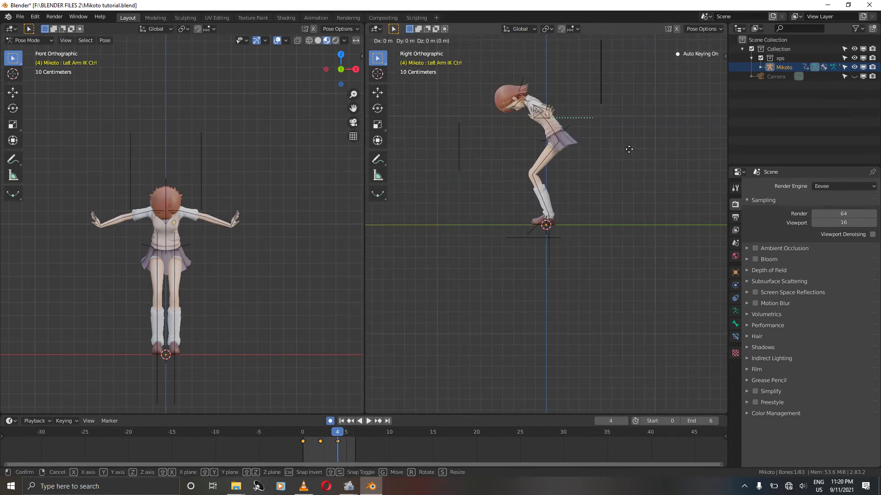
pyautogui.click(613, 128)
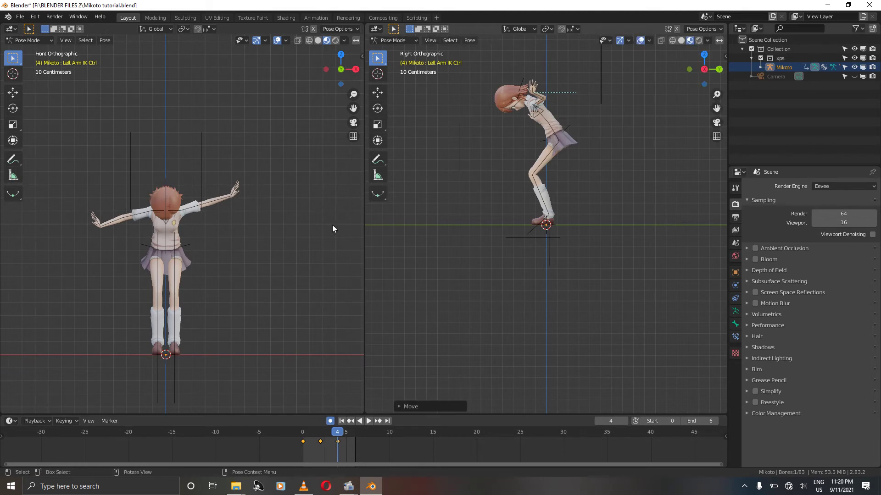
# Step: Raise the right arm IK control overhead, adjusting it in side and front views
pyautogui.click(566, 117)
pyautogui.press('g')
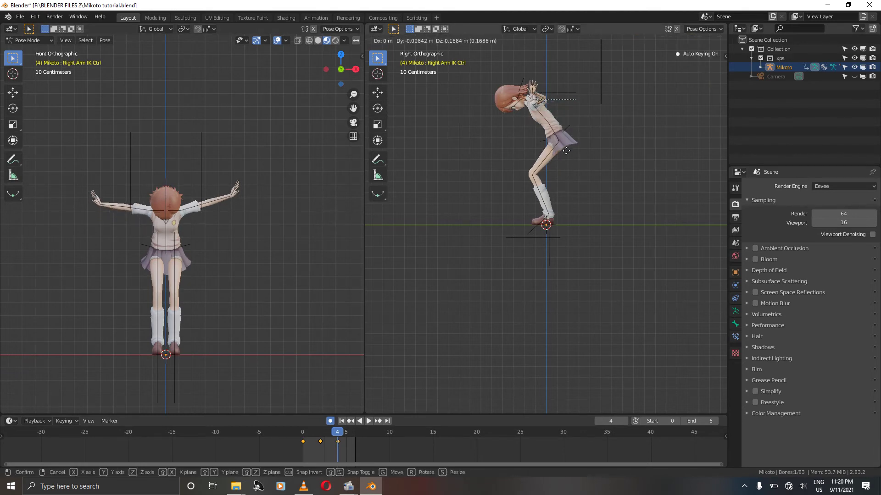
pyautogui.click(566, 150)
pyautogui.press('g')
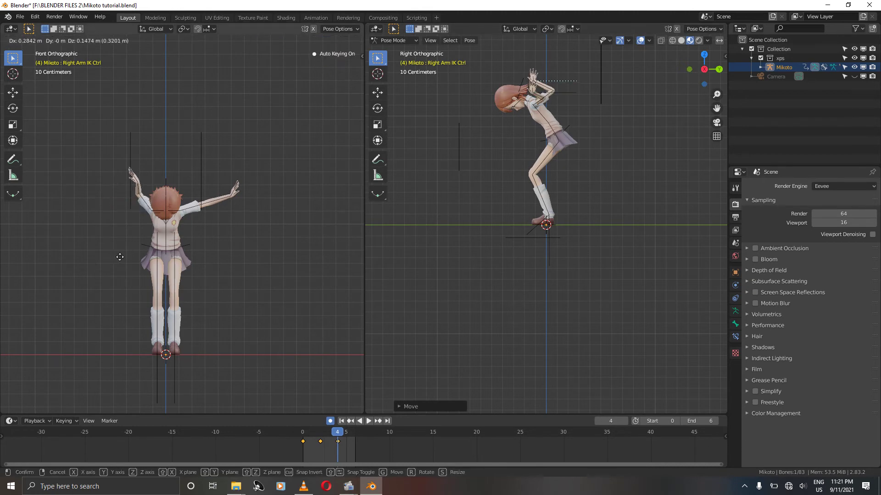
pyautogui.click(105, 234)
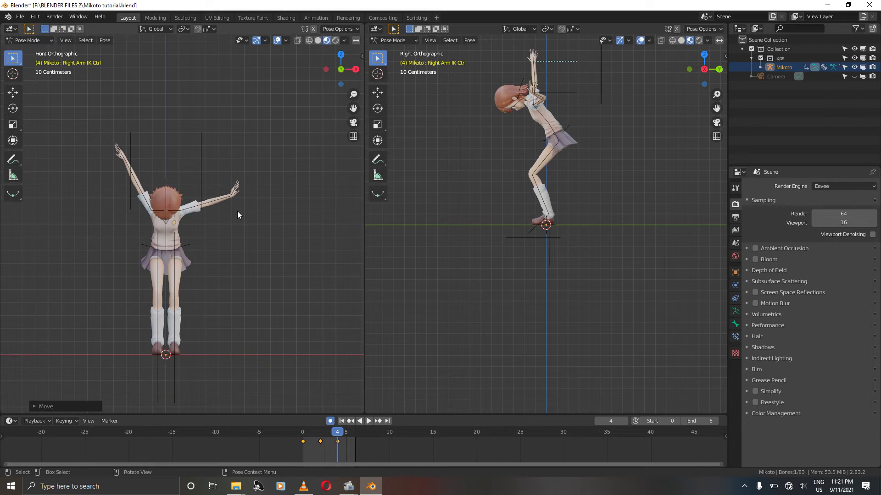
# Step: Lift the left arm IK control further so both arms form a V
pyautogui.click(568, 93)
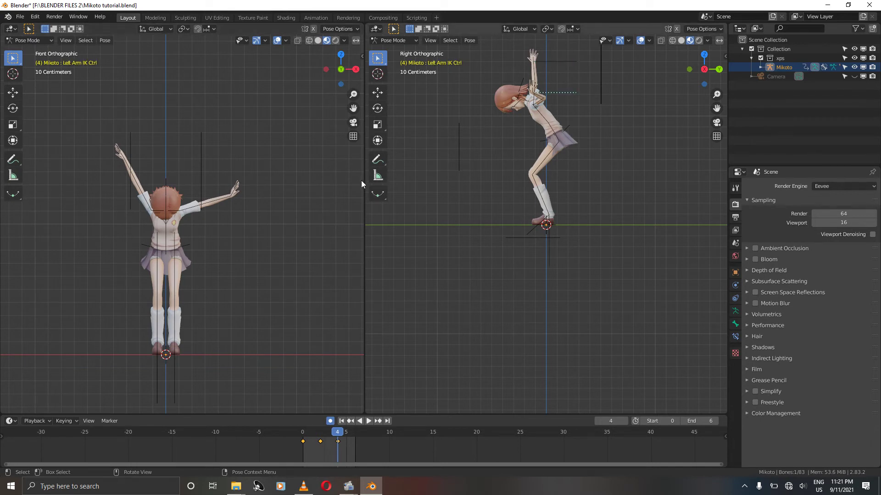
pyautogui.press('g')
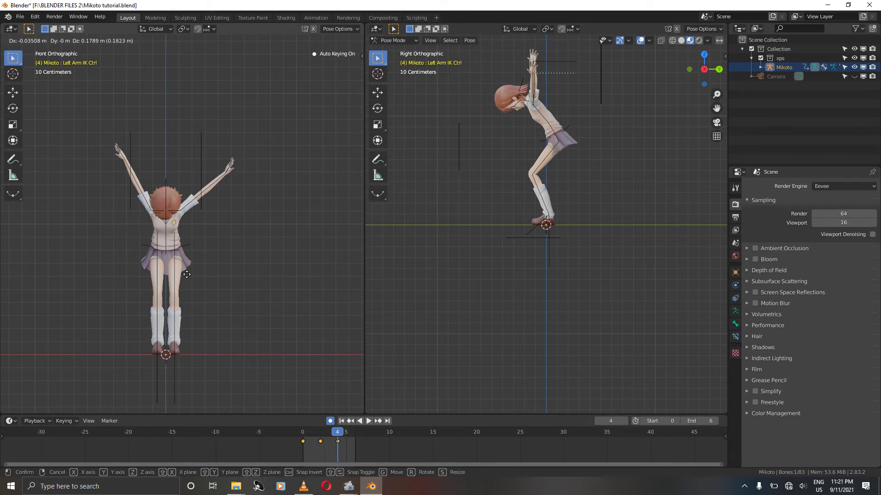
pyautogui.click(187, 276)
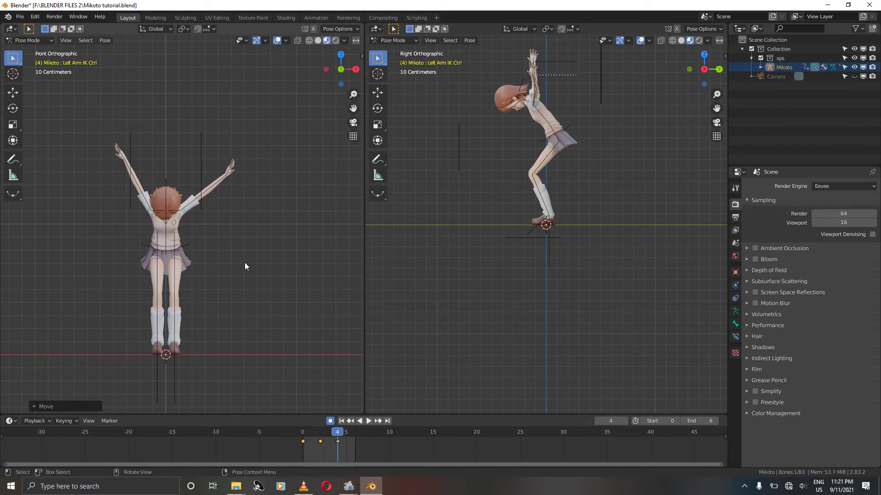
pyautogui.press('g')
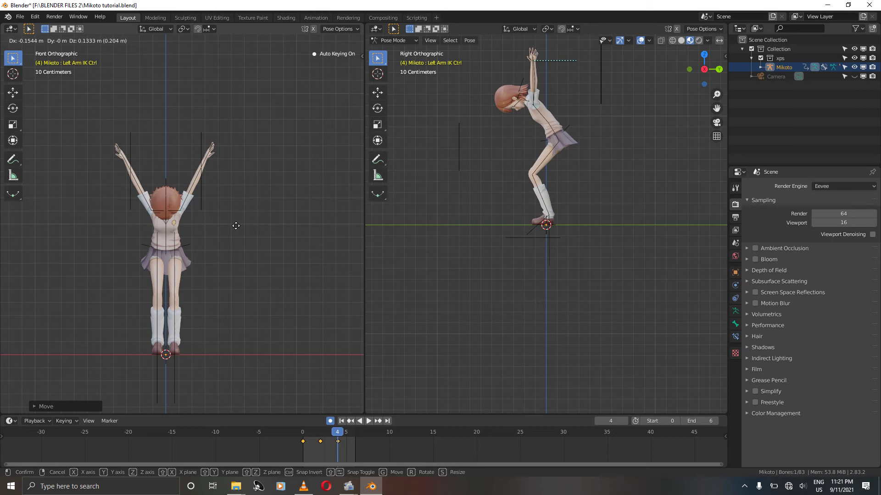
# Step: Finalize the V-arms pose and insert LocRotScale keyframes on all bones at frame 4
pyautogui.click(236, 226)
pyautogui.press('a')
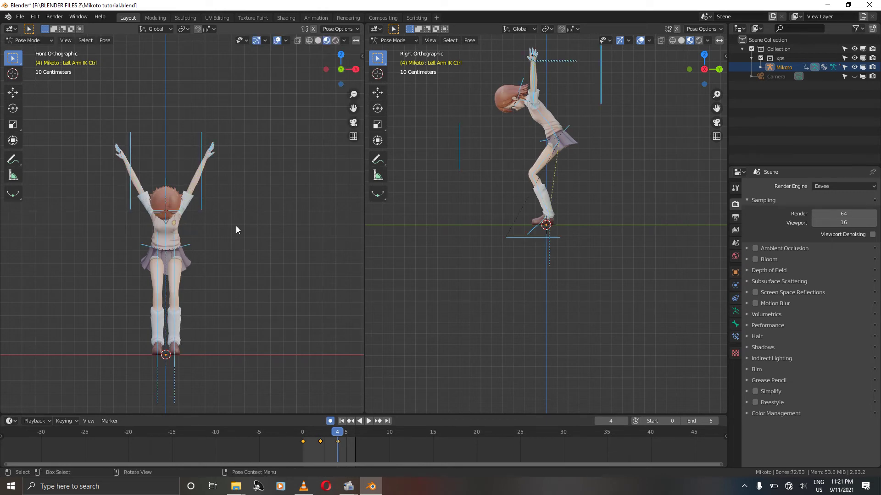
pyautogui.press('i')
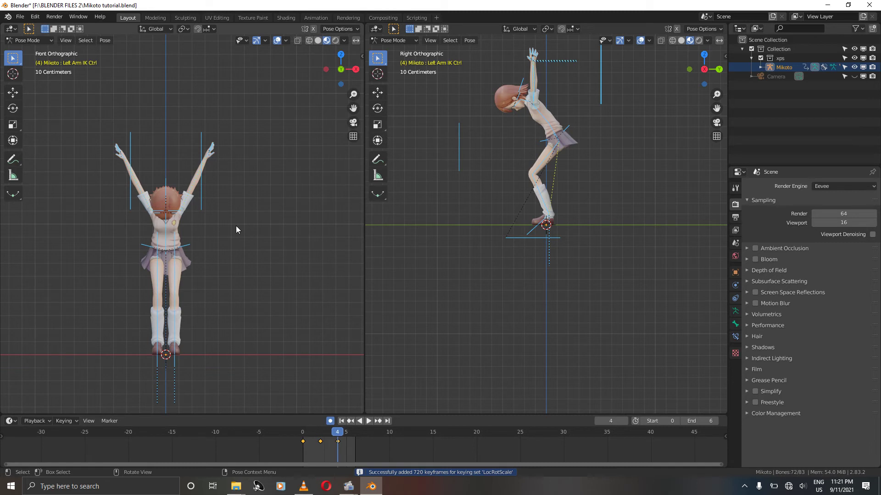
# Step: Go to frame 6, save Mikoto tutorial.blend, and select both arm IK controls
pyautogui.press('Left')
pyautogui.press('Left')
pyautogui.press('Left')
pyautogui.press('Right')
pyautogui.press('Right')
pyautogui.press('Right')
pyautogui.press('Right')
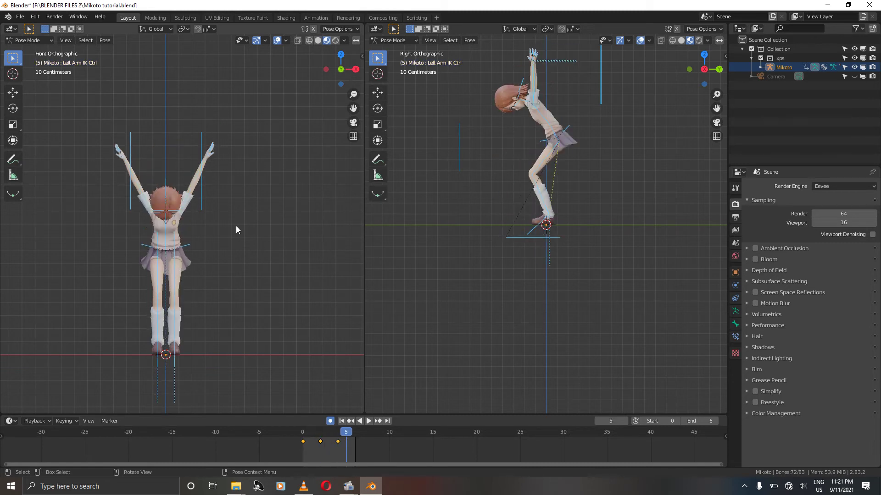
pyautogui.press('Right')
pyautogui.hotkey('ctrl', 's')
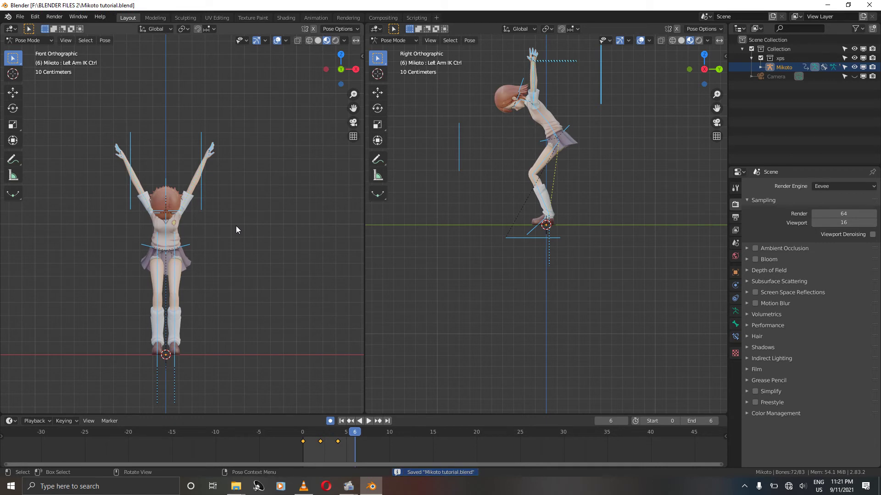
pyautogui.click(561, 62)
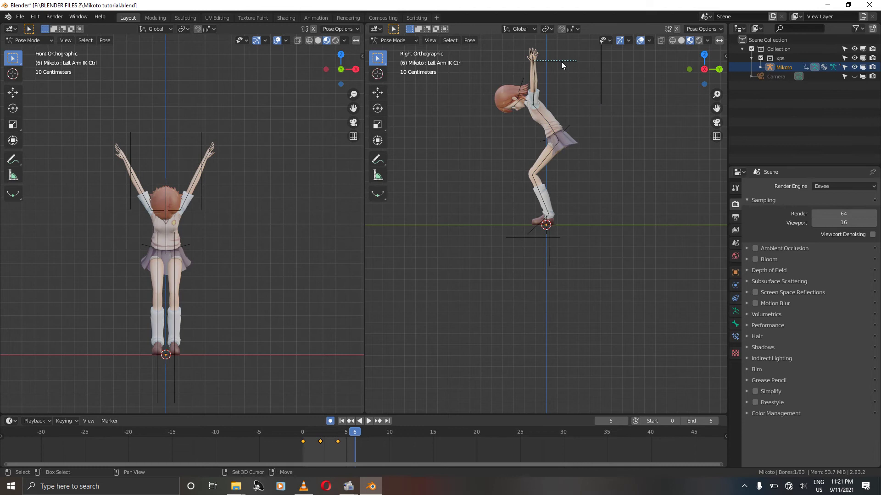
pyautogui.keyDown('shift'); pyautogui.click(561, 62); pyautogui.keyUp('shift')
# Step: Move the arm controls and root ground up so the body stands straighter over the feet
pyautogui.keyDown('shift'); pyautogui.click(533, 236); pyautogui.keyUp('shift')
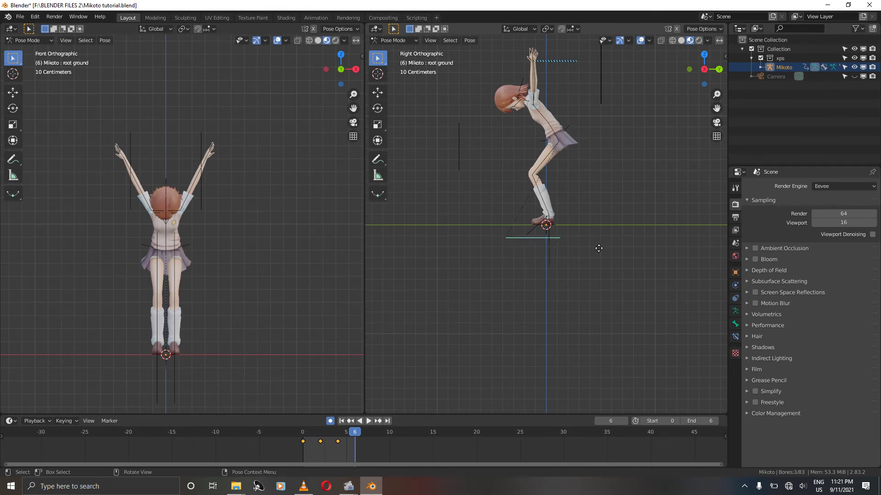
pyautogui.press('g')
pyautogui.press('z')
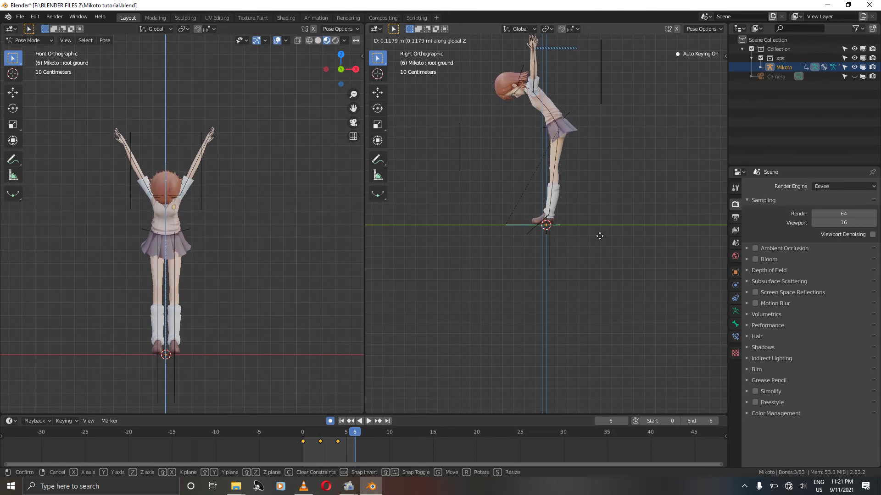
pyautogui.click(599, 236)
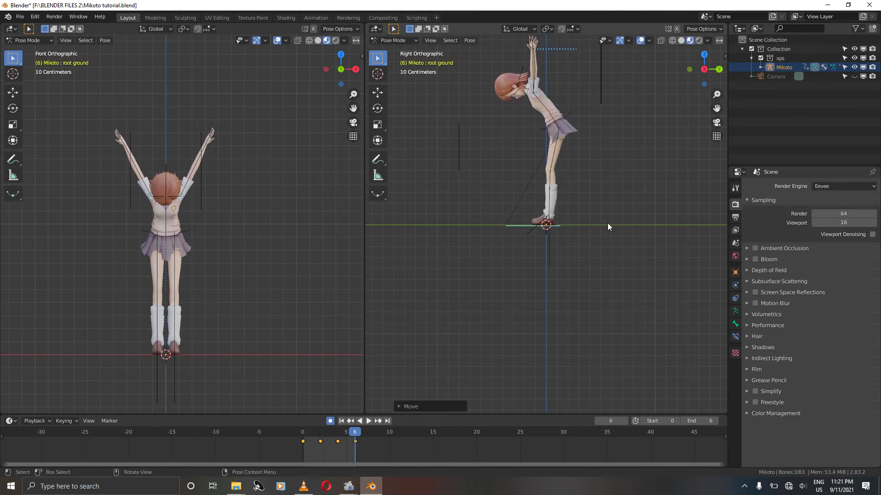
pyautogui.press('g')
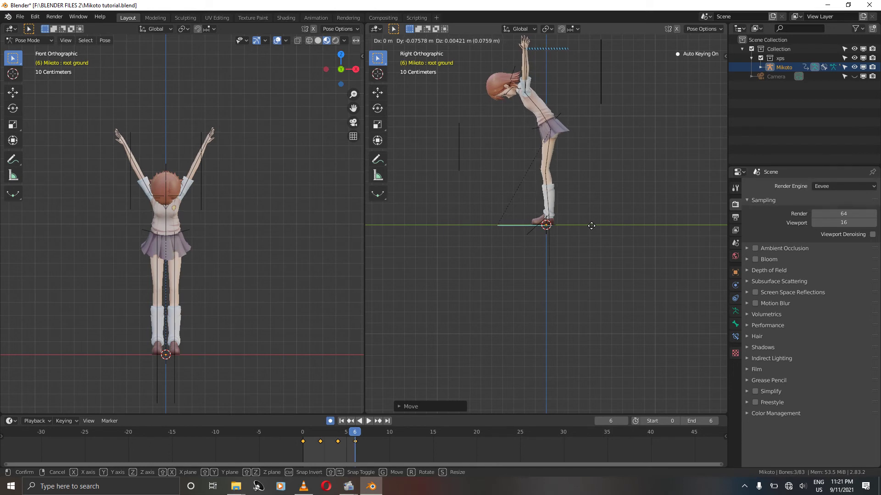
pyautogui.click(591, 225)
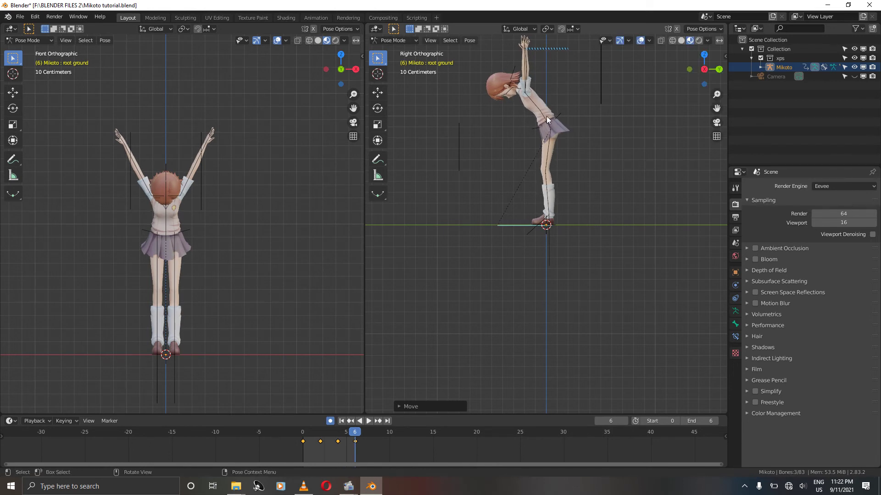
# Step: Lower the left and right arm IK controls about 0.54 m so the arms hang down
pyautogui.click(540, 48)
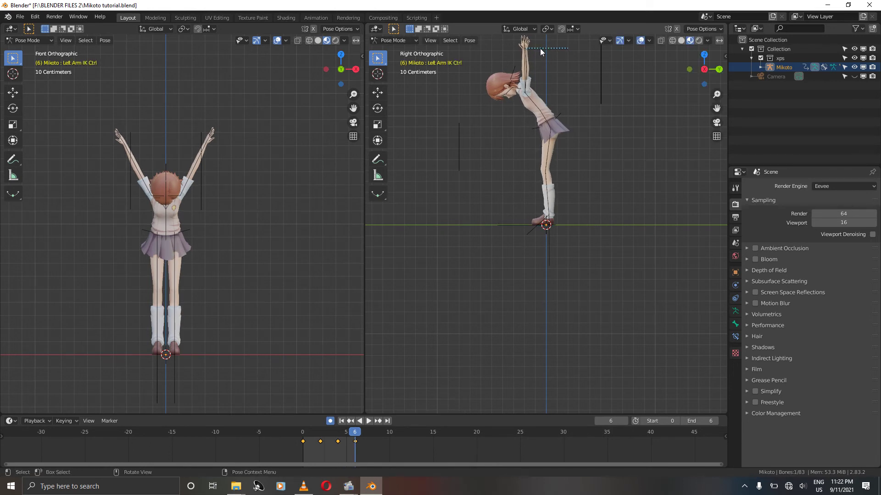
pyautogui.press('g')
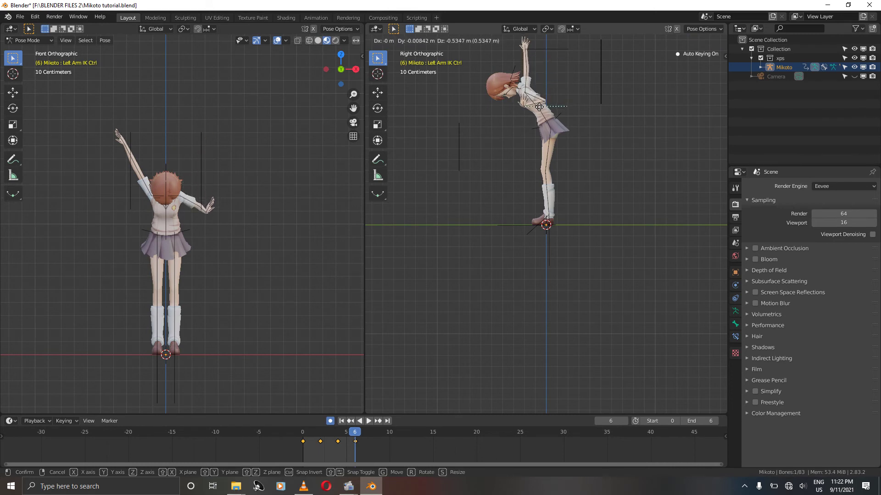
pyautogui.click(541, 113)
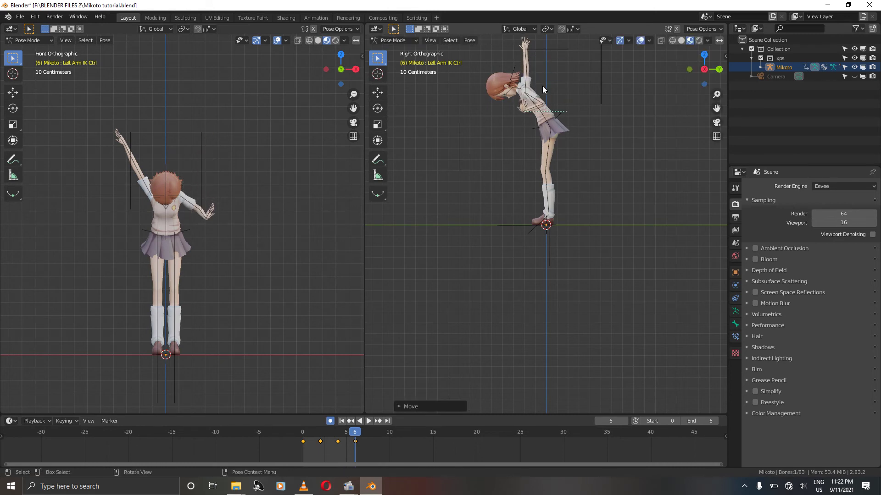
pyautogui.click(541, 45)
pyautogui.press('g')
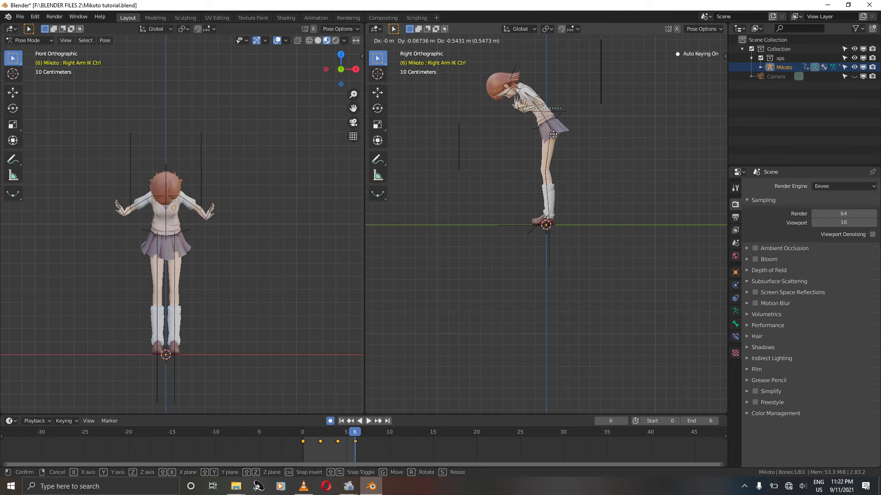
pyautogui.click(553, 136)
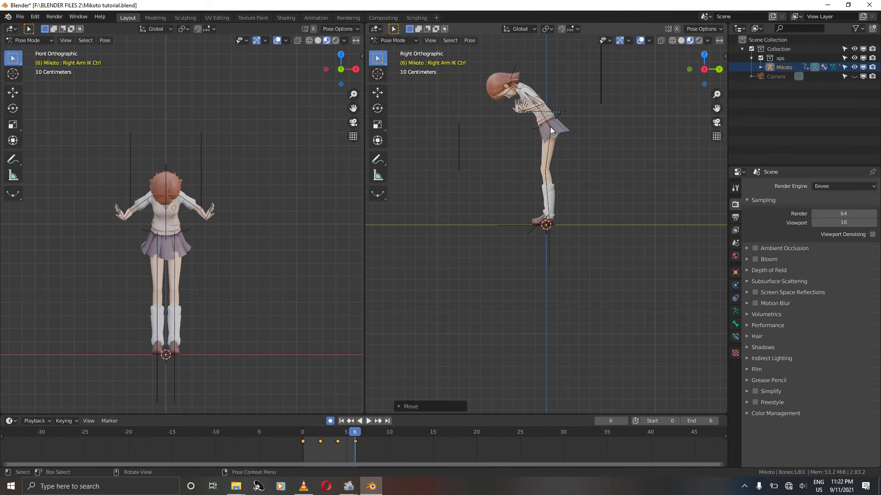
pyautogui.click(550, 126)
# Step: Rotate the root hips and upper spine back about 26° each to straighten the torso
pyautogui.click(551, 126)
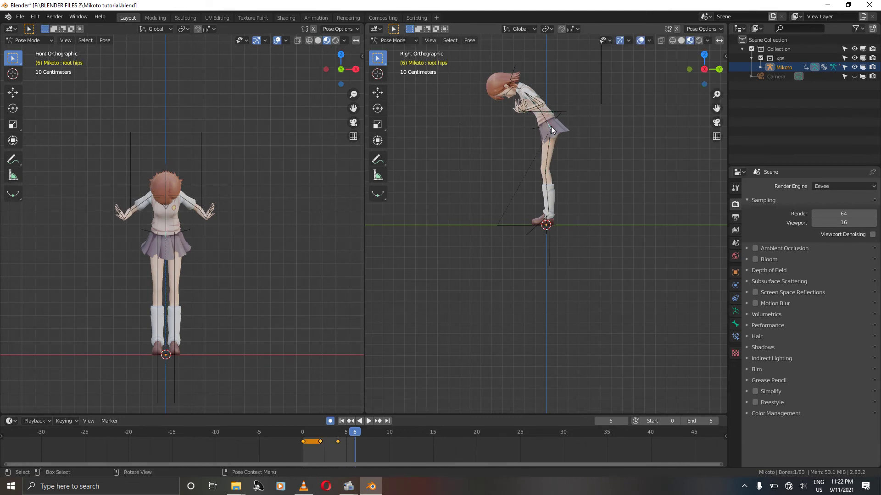
pyautogui.press('r')
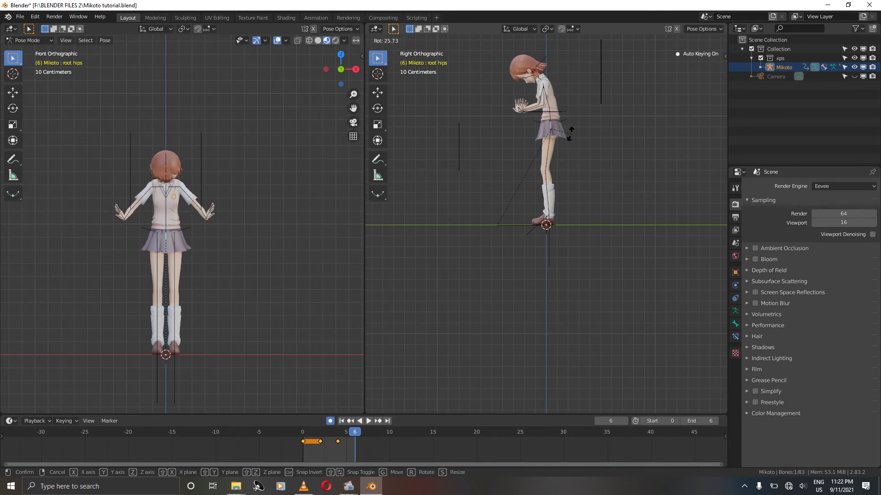
pyautogui.click(572, 139)
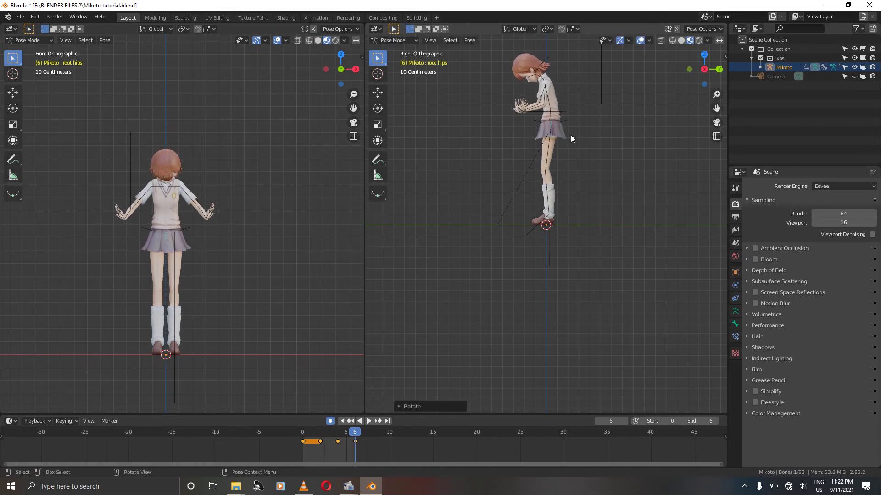
pyautogui.click(550, 107)
pyautogui.press('r')
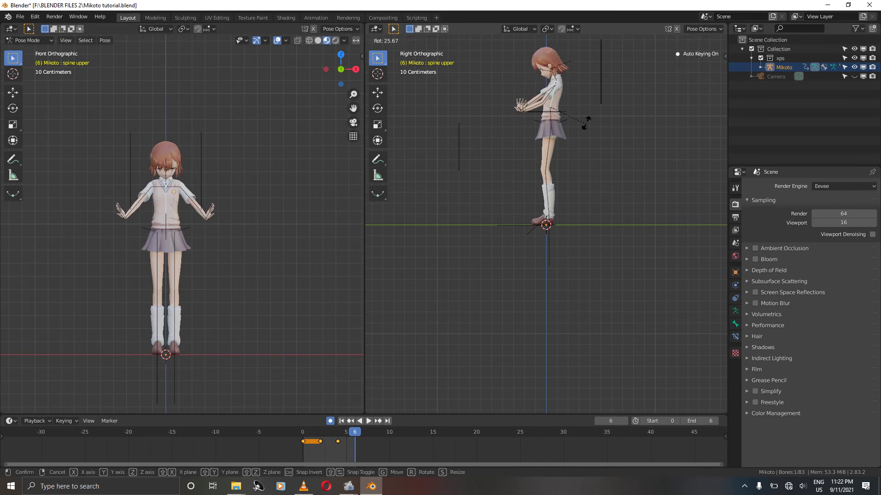
pyautogui.click(586, 122)
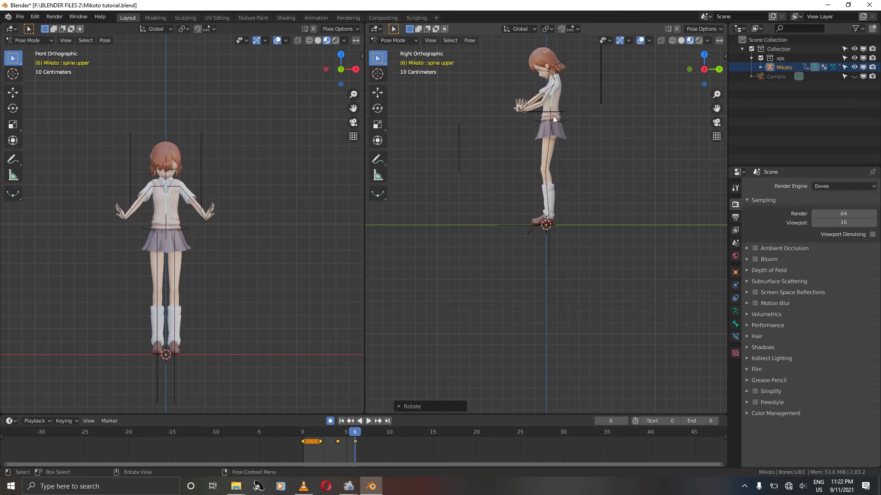
# Step: From the top view, move the left and right arm IK controls closer to the body
pyautogui.click(533, 110)
pyautogui.press('KP_7')
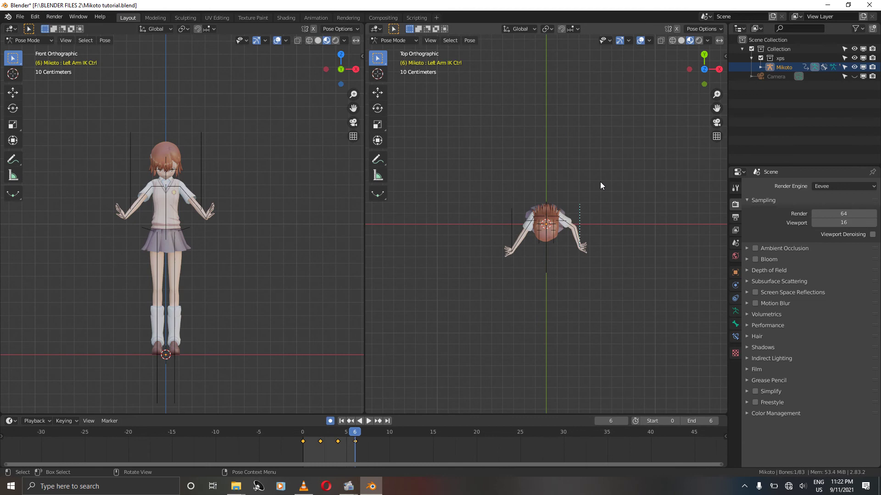
pyautogui.press('g')
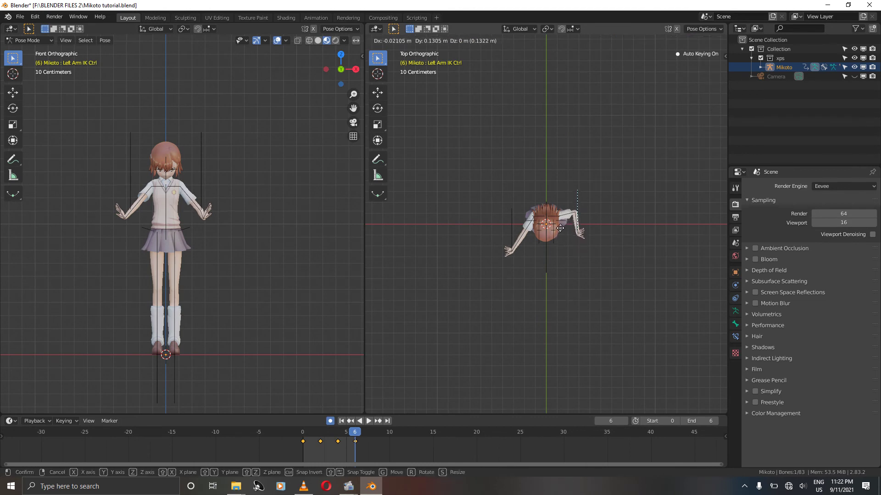
pyautogui.click(561, 227)
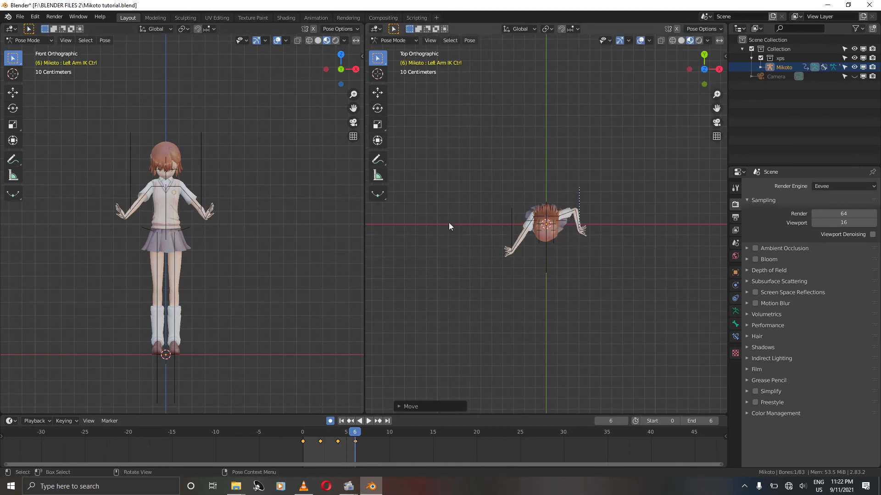
pyautogui.click(513, 232)
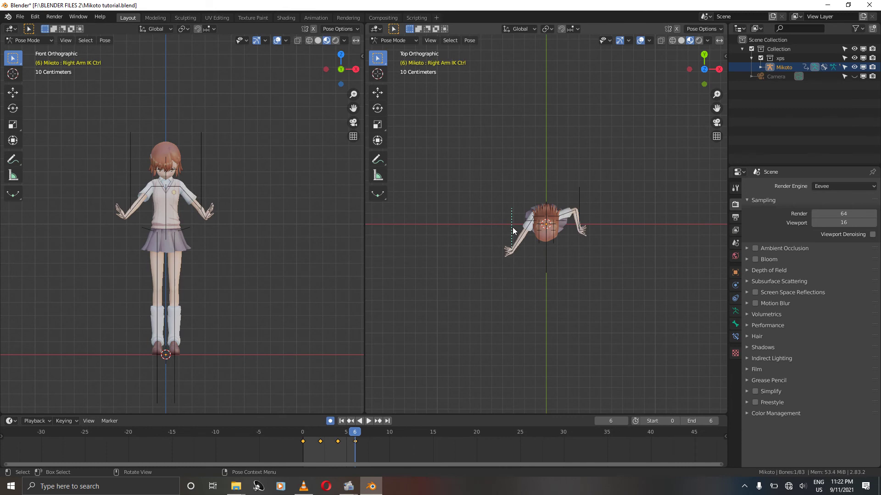
pyautogui.press('g')
pyautogui.click(512, 272)
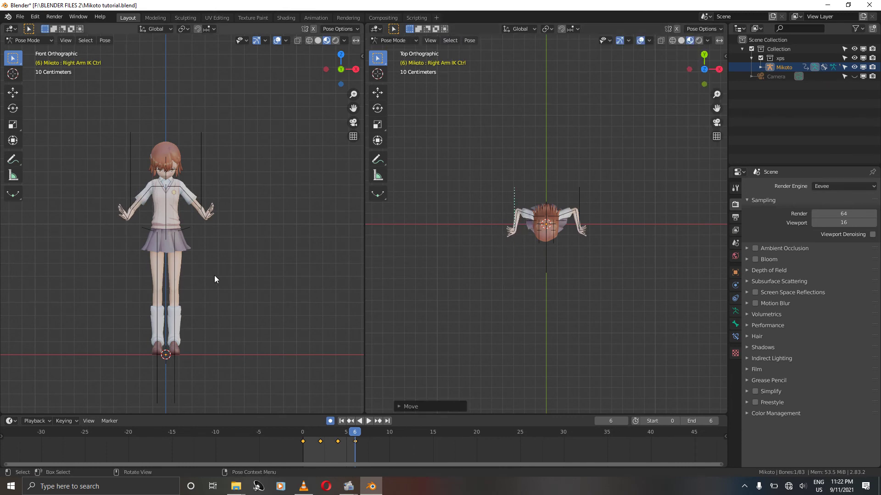
# Step: Refine the right arm control from the side and start repositioning the left arm control
pyautogui.press('KP_3')
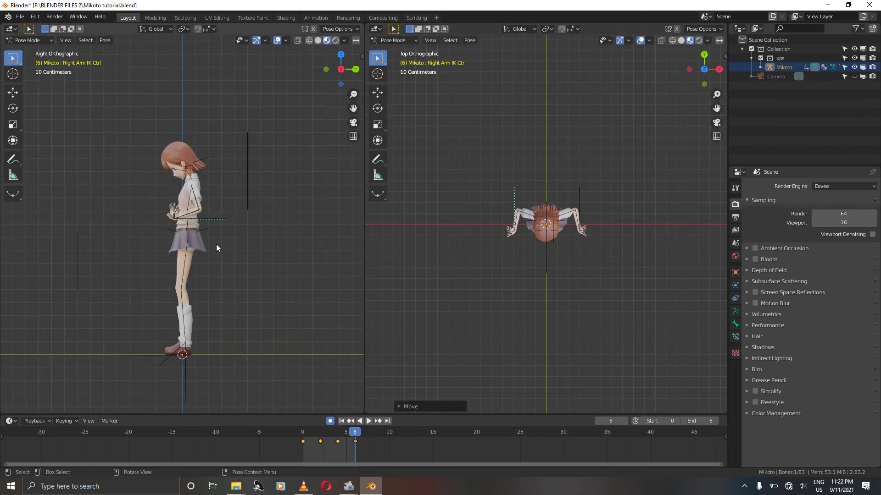
pyautogui.press('g')
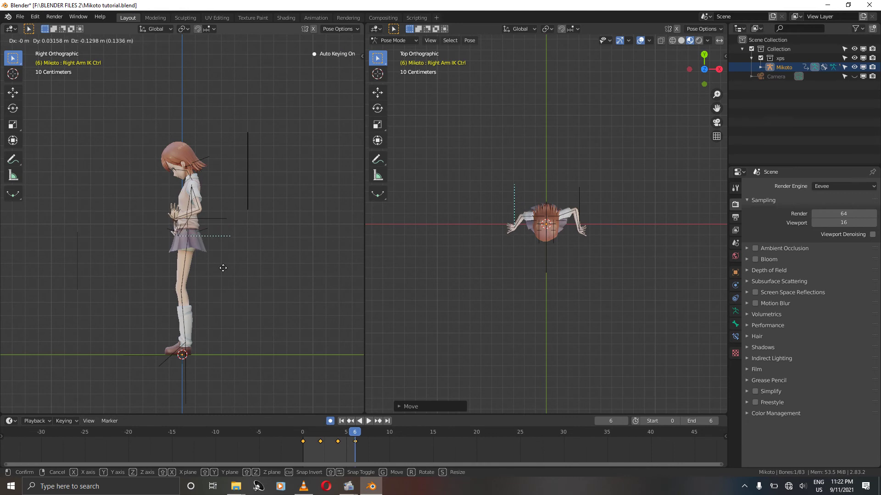
pyautogui.click(226, 270)
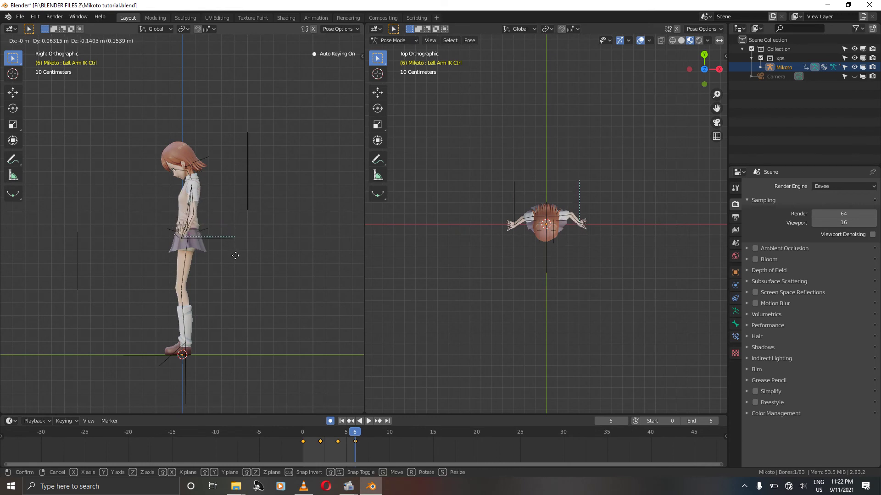
pyautogui.click(235, 256)
pyautogui.press('KP_1')
pyautogui.press('g')
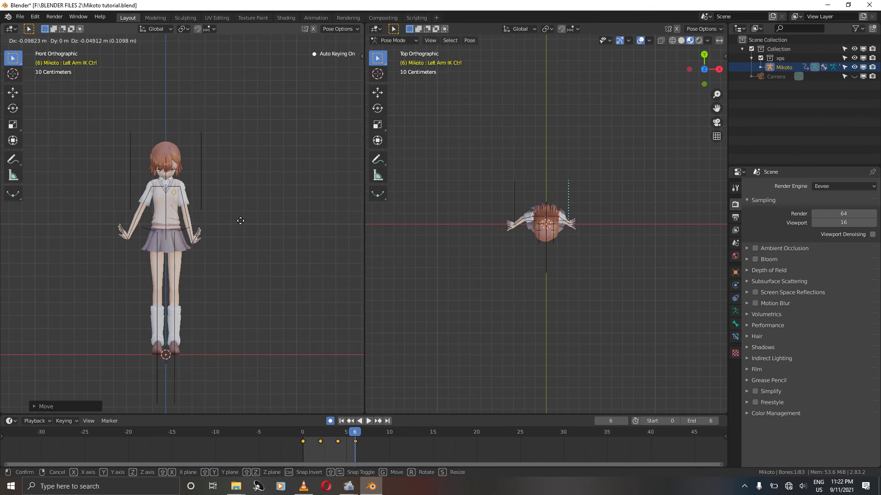
# Step: Settle the left arm position and rotate both hand controls
pyautogui.click(241, 221)
pyautogui.press('r')
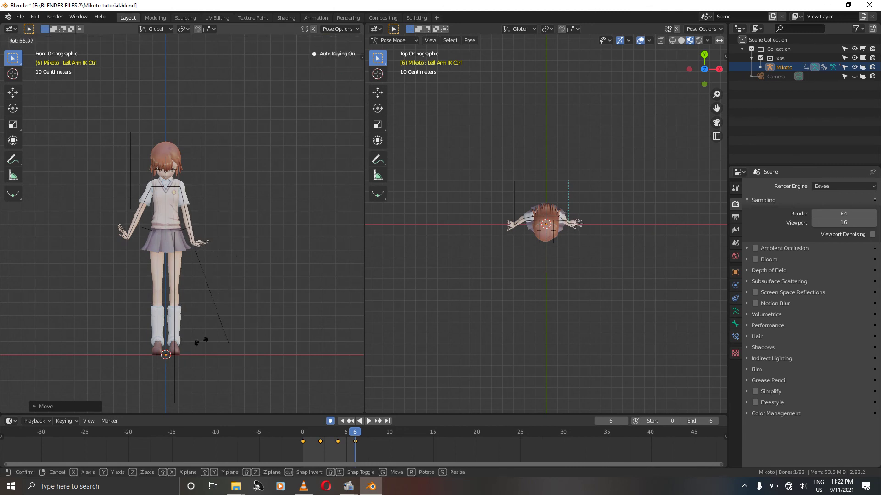
pyautogui.click(120, 326)
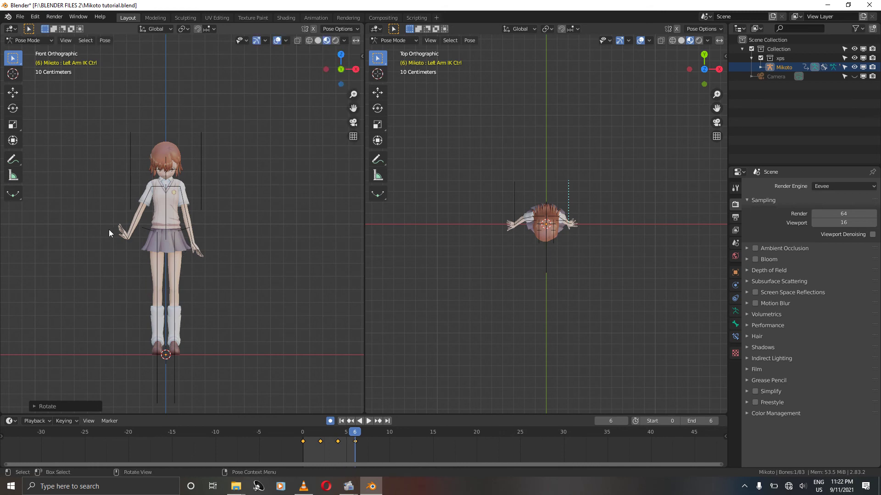
pyautogui.click(517, 202)
pyautogui.press('r')
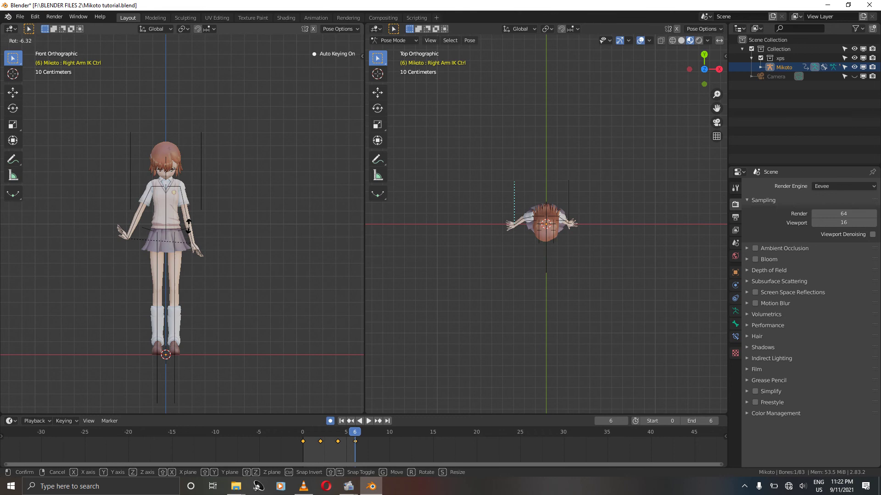
pyautogui.click(89, 157)
# Step: Lower the right arm control and rotate the left arm so the hands hang beside the thighs
pyautogui.press('g')
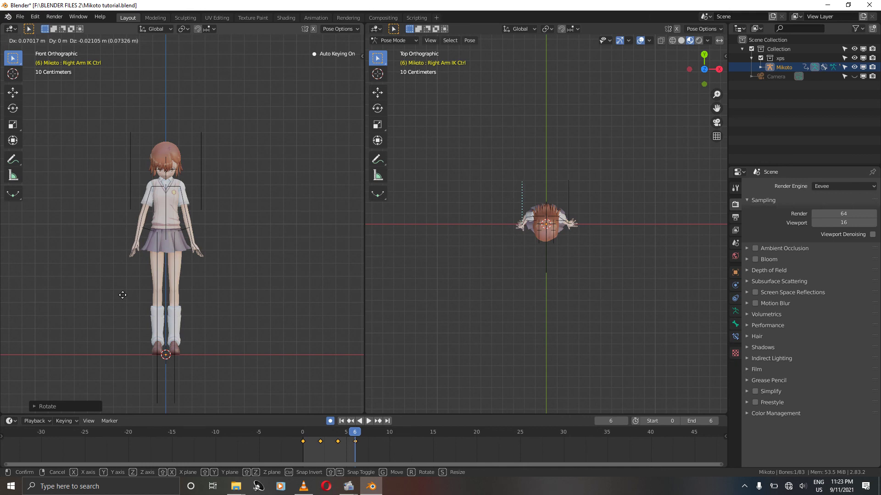
pyautogui.click(122, 295)
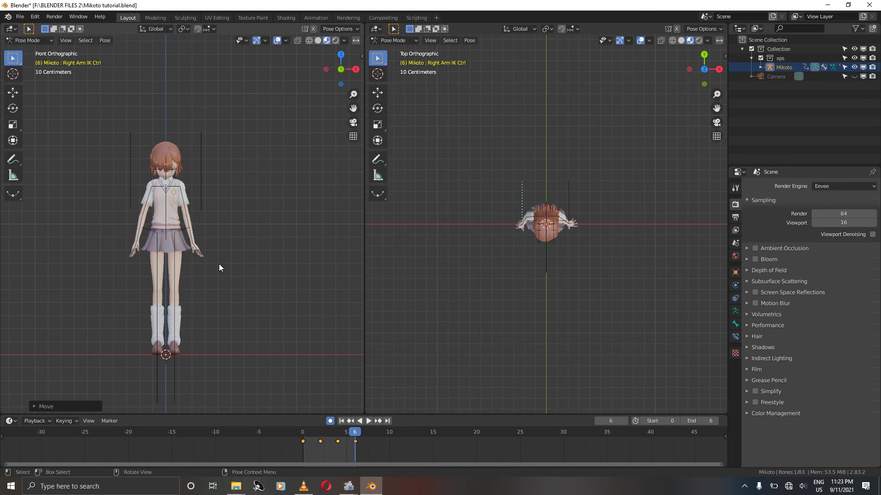
pyautogui.click(569, 195)
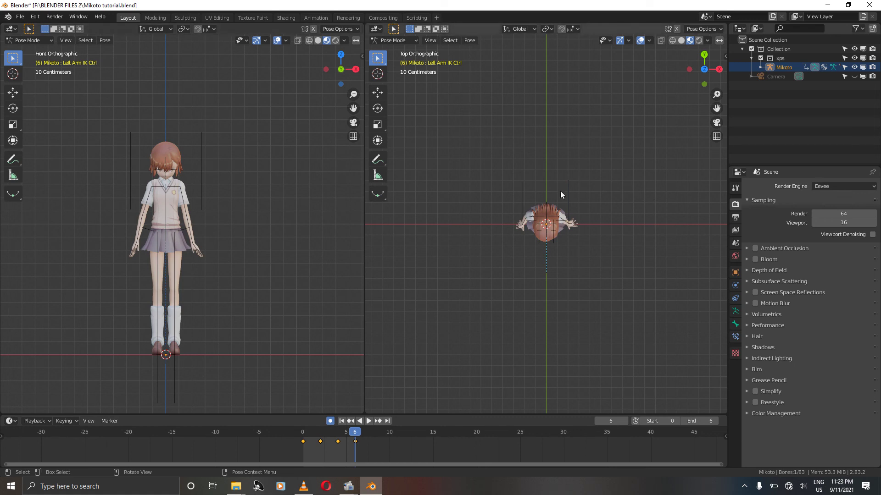
pyautogui.press('r')
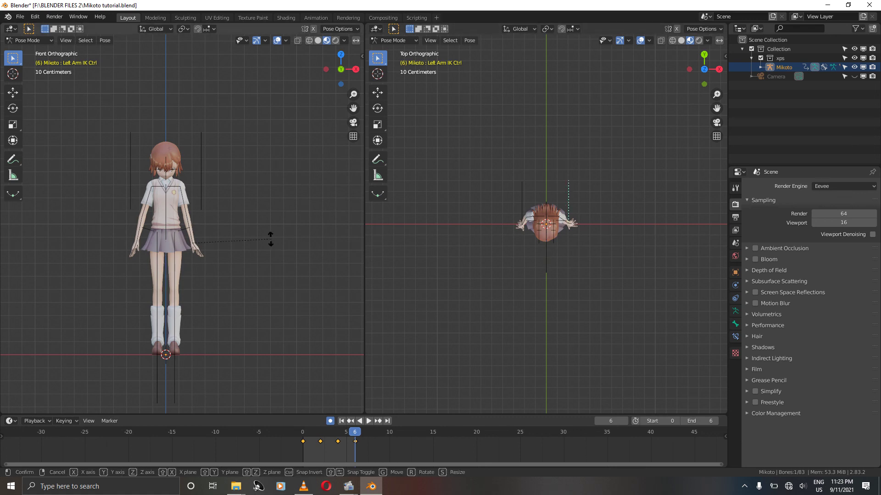
pyautogui.click(259, 256)
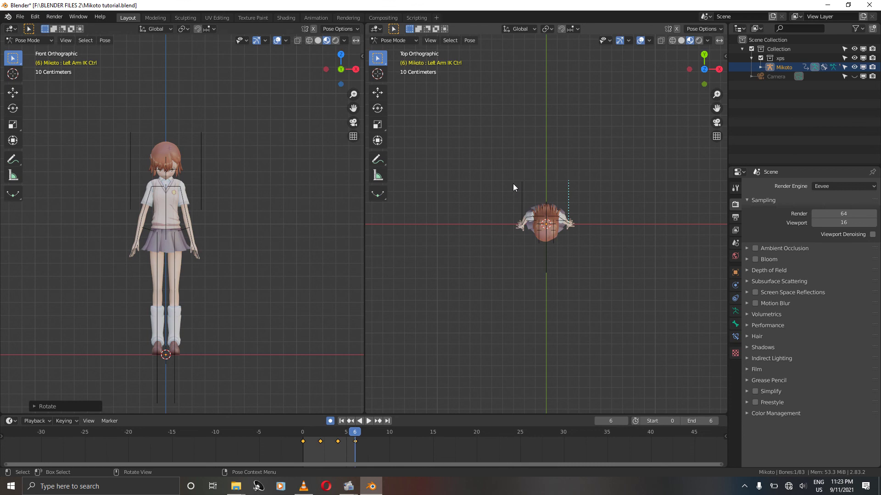
pyautogui.press('KP_3')
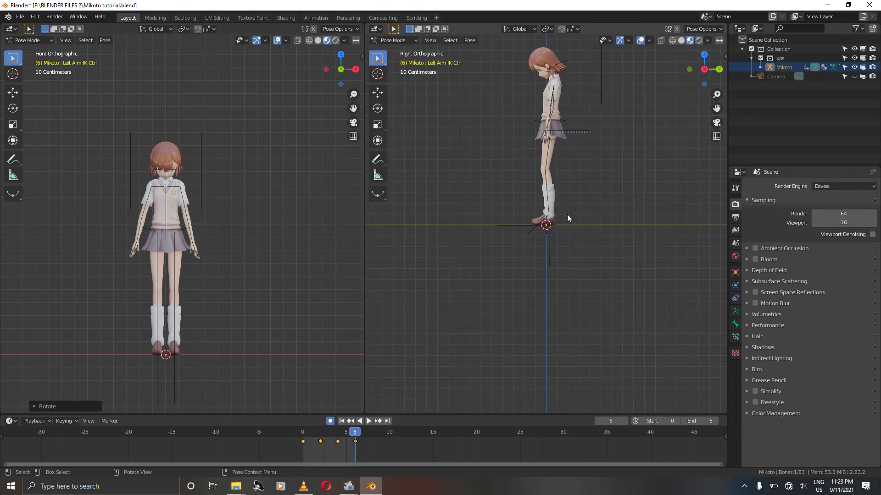
# Step: Clear the rotation of the lower and upper neck bones to make the head upright
pyautogui.click(554, 76)
pyautogui.hotkey('alt', 'r')
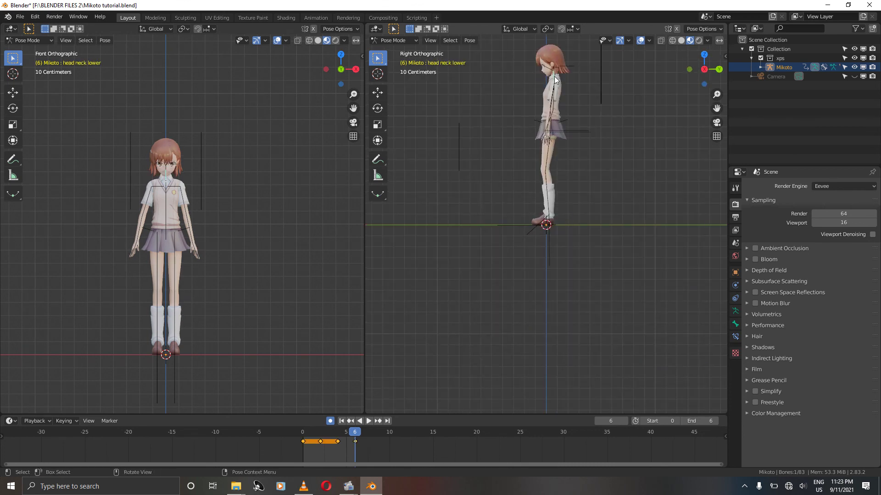
pyautogui.click(551, 72)
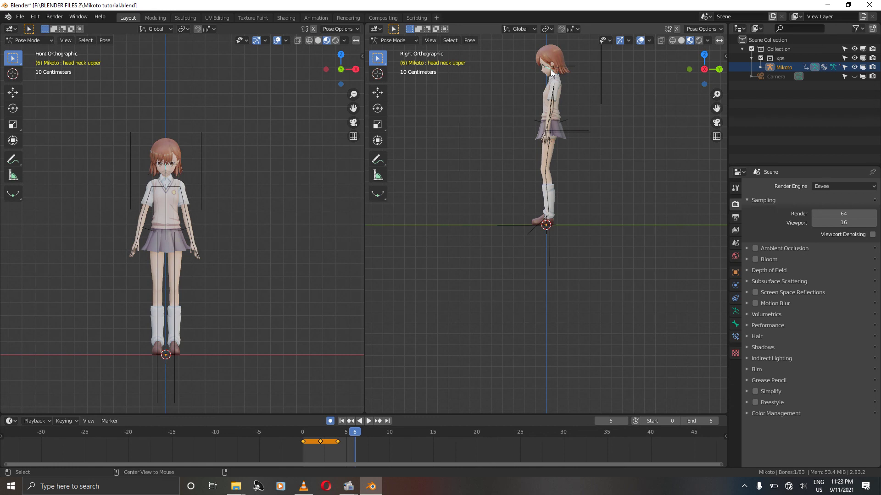
pyautogui.hotkey('alt', 'r')
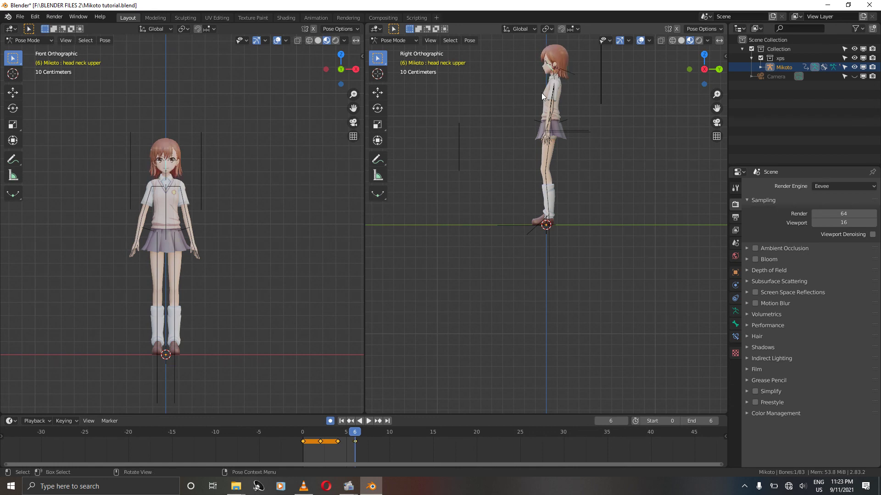
# Step: Keyframe all bones at frame 6 and return toward the animation start
pyautogui.press('a')
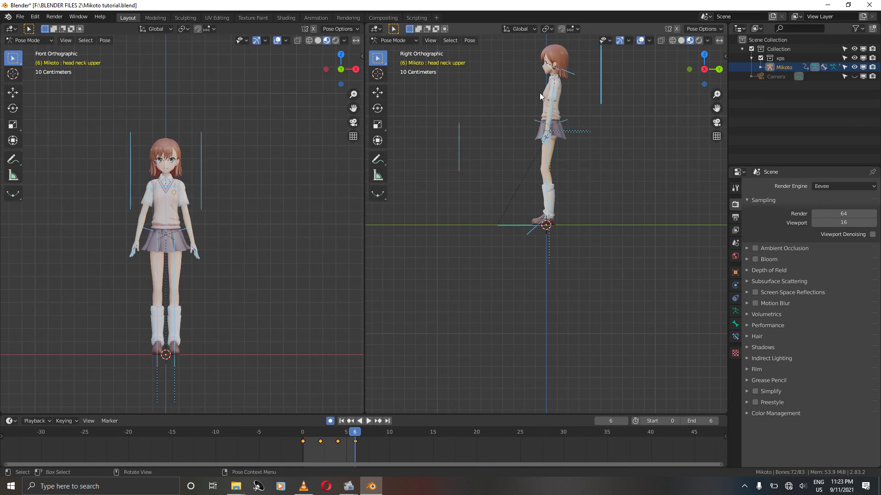
pyautogui.press('i')
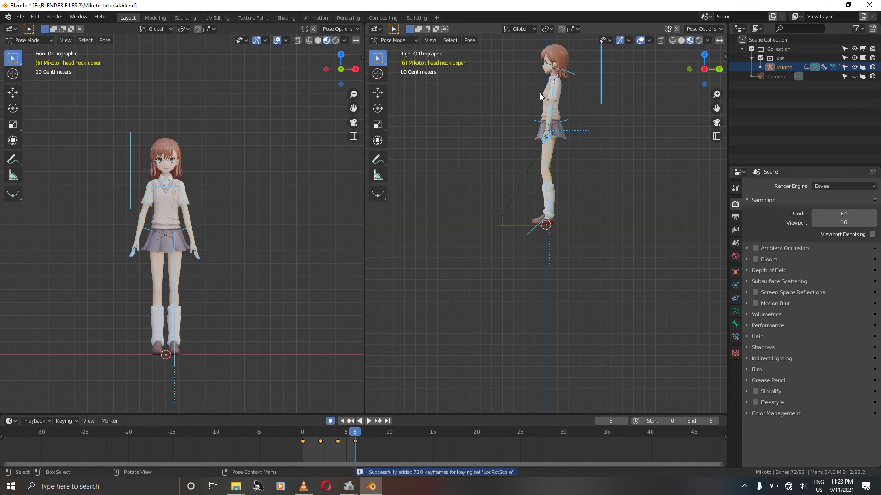
pyautogui.press('Left')
pyautogui.press('Left')
pyautogui.press('Left')
pyautogui.press('Left')
pyautogui.press('Left')
pyautogui.press('Left')
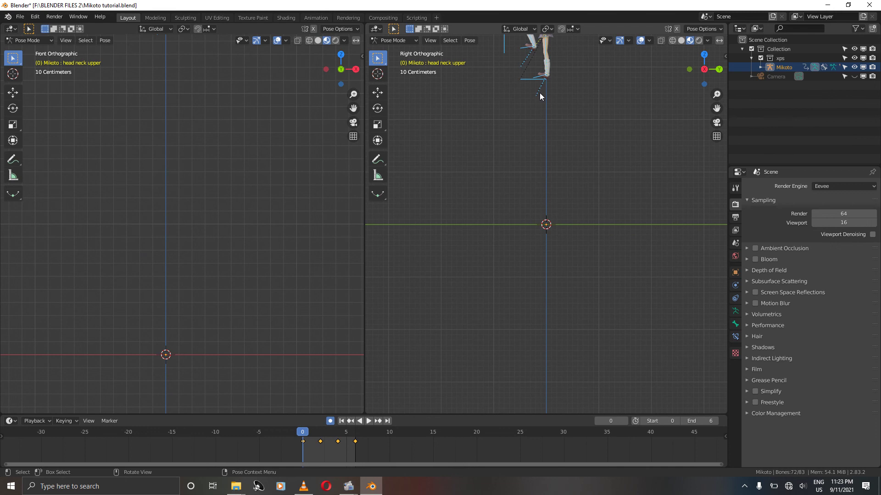
# Step: Play the landing animation, step to the frame-6 standing pose, and save Mikoto tutorial.blend
pyautogui.keyDown('shift'); pyautogui.scroll(-5, 318, 130); pyautogui.keyUp('shift')
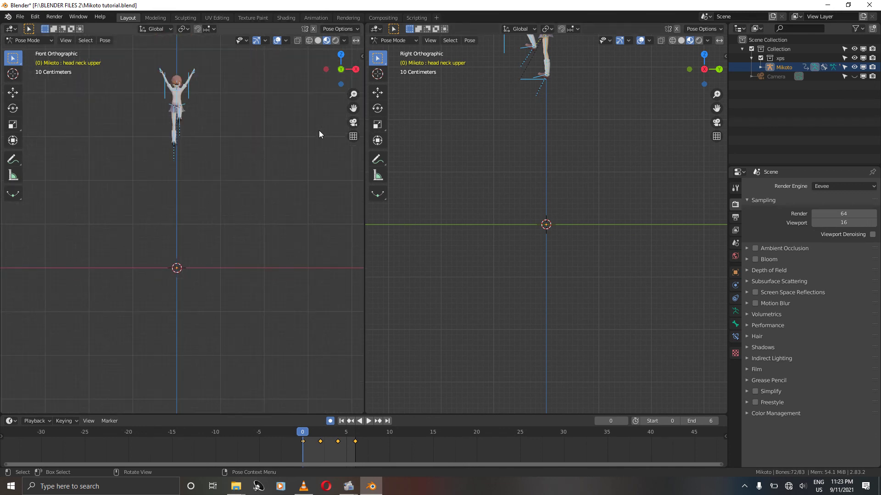
pyautogui.click(369, 422)
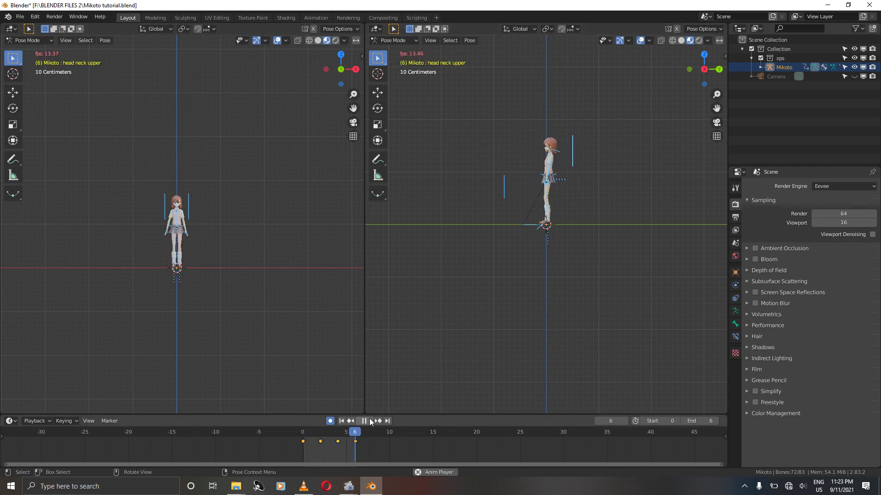
pyautogui.click(365, 422)
pyautogui.press('Right')
pyautogui.press('Right')
pyautogui.press('Right')
pyautogui.press('Right')
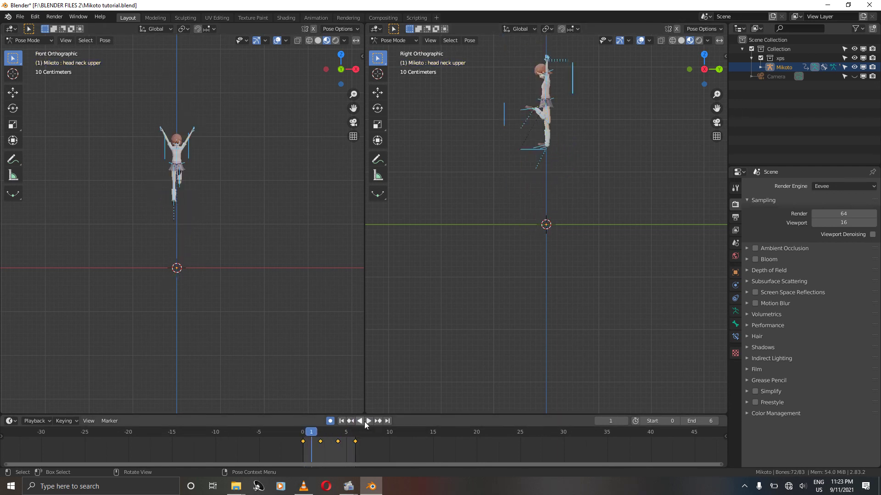
pyautogui.press('Right')
pyautogui.press('Right')
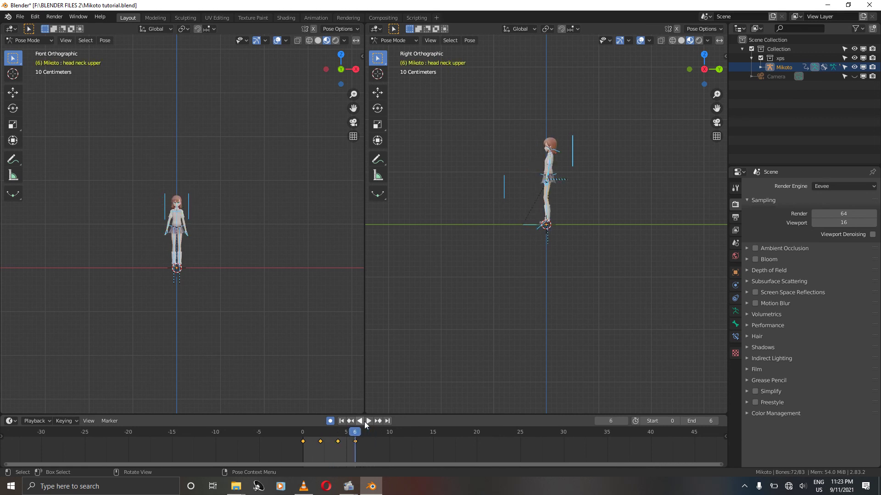
pyautogui.hotkey('ctrl', 's')
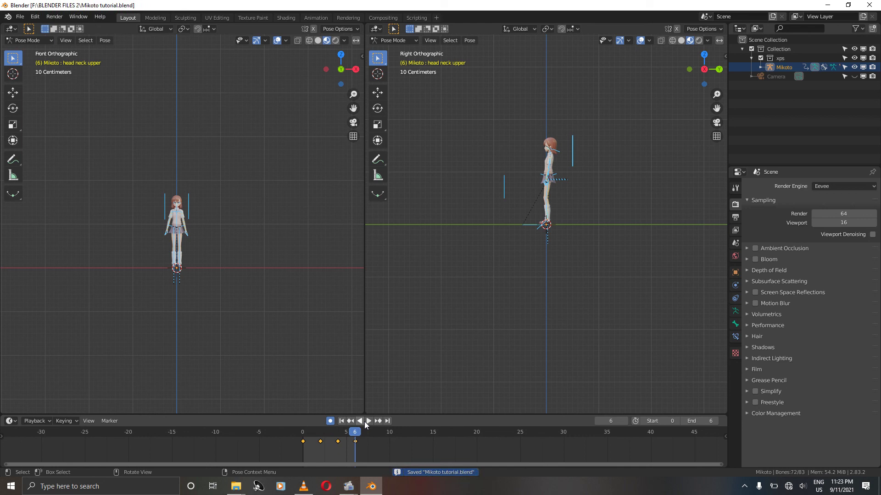